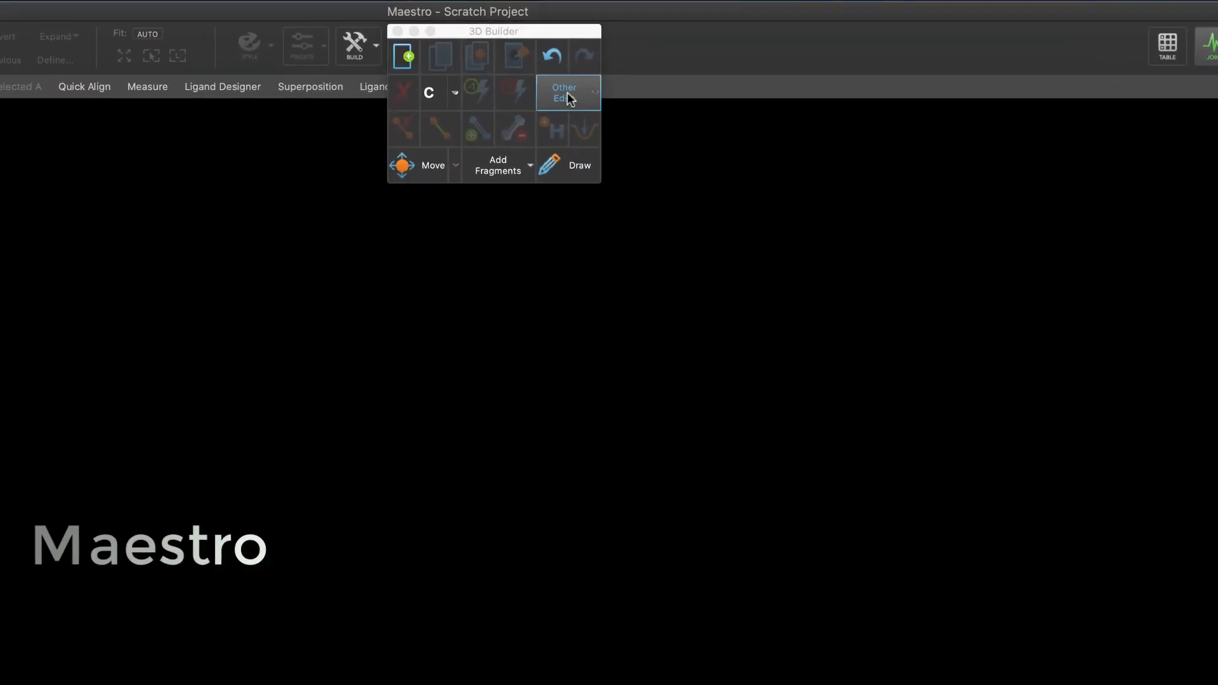
# Build a double-stranded DNA biopolymer titled B DNA from the sequence CGCGAATTCGCG, using the B-DNA helix conformation
pyautogui.click(673, 47)
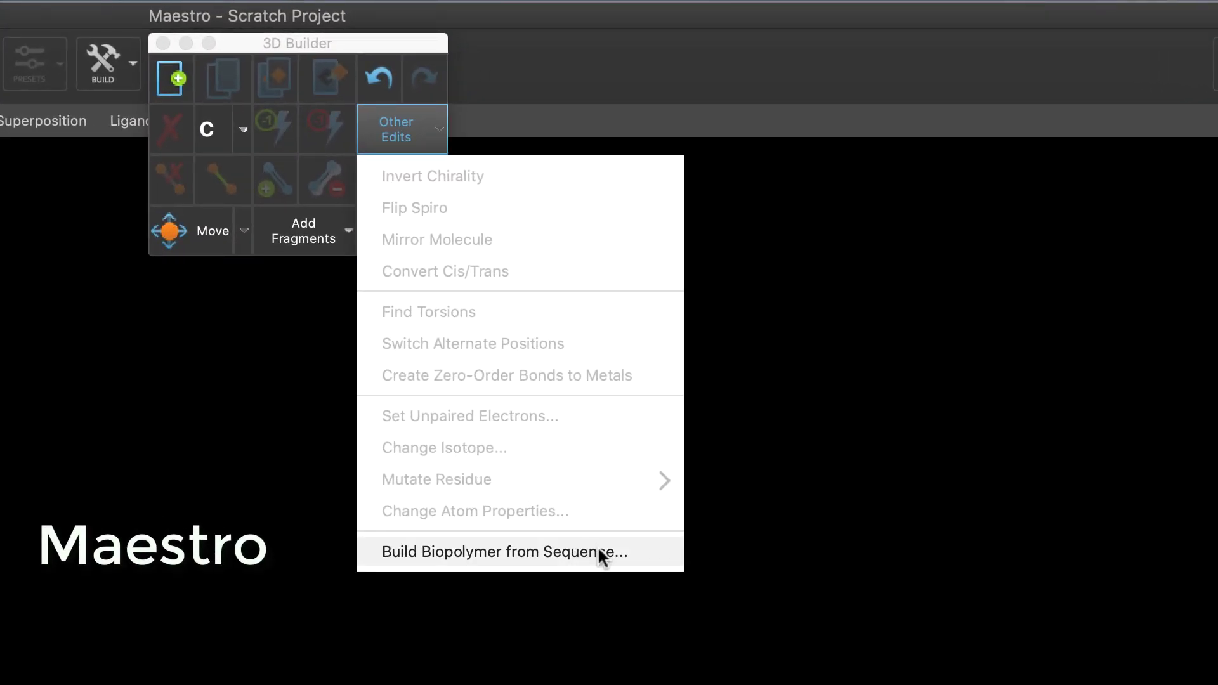
pyautogui.click(601, 557)
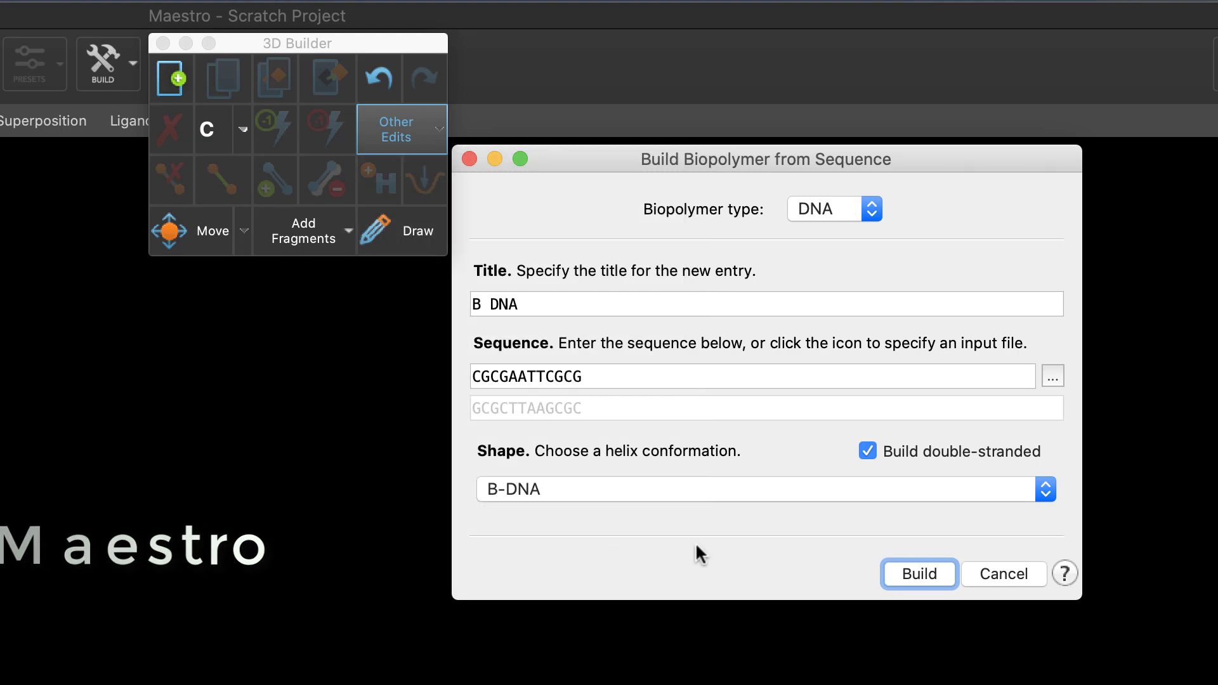
pyautogui.click(843, 213)
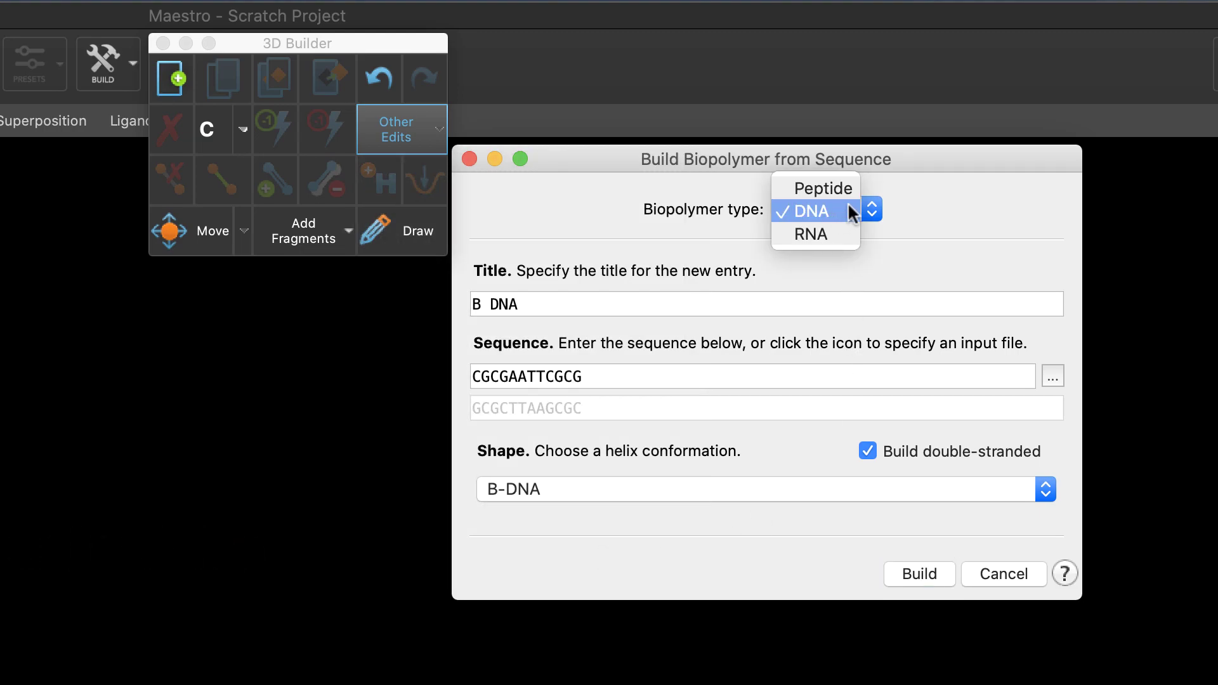
pyautogui.click(910, 227)
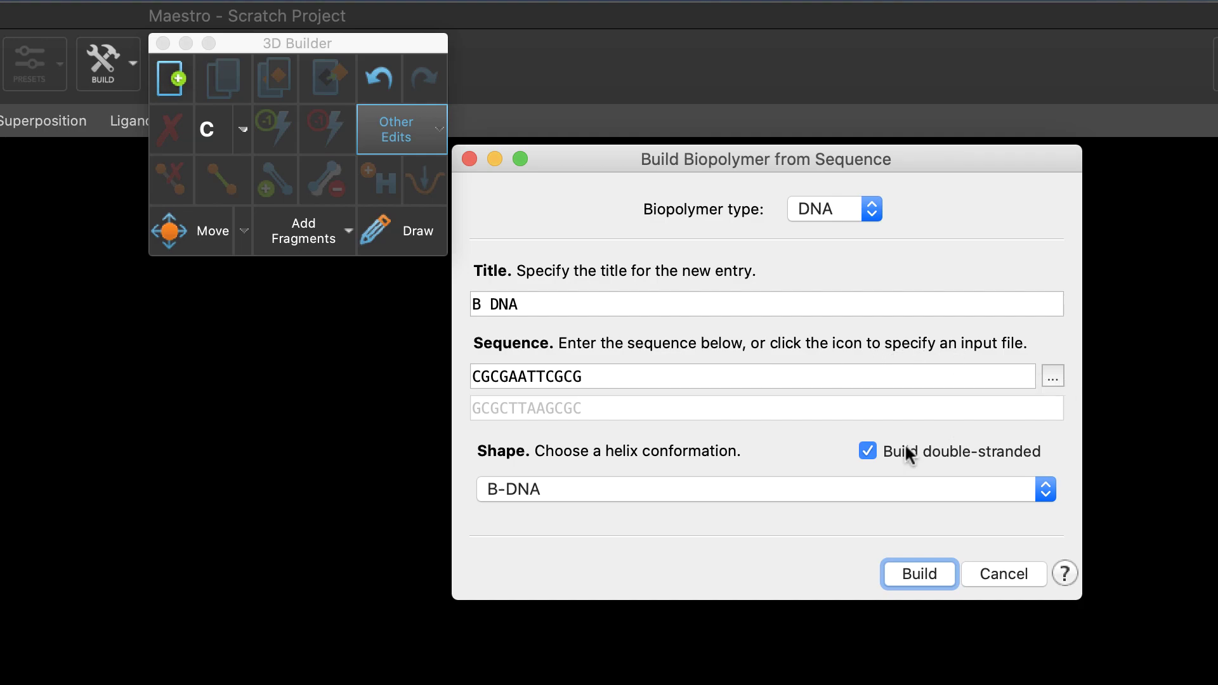
pyautogui.click(884, 490)
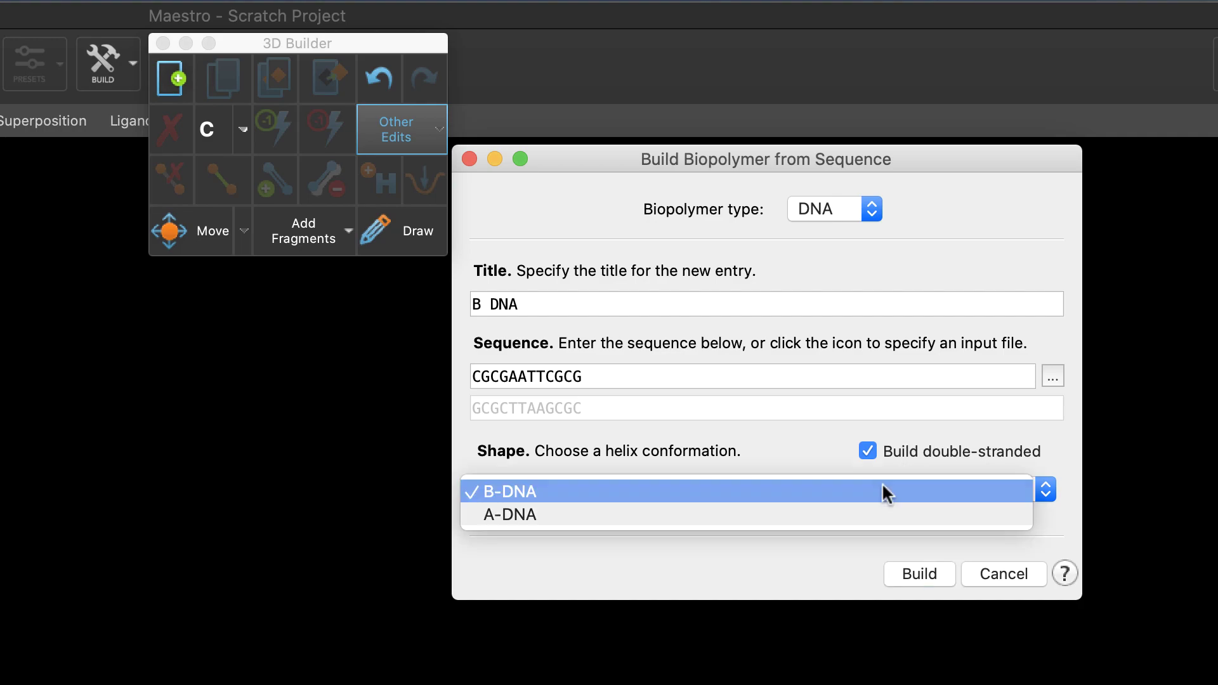
pyautogui.click(884, 492)
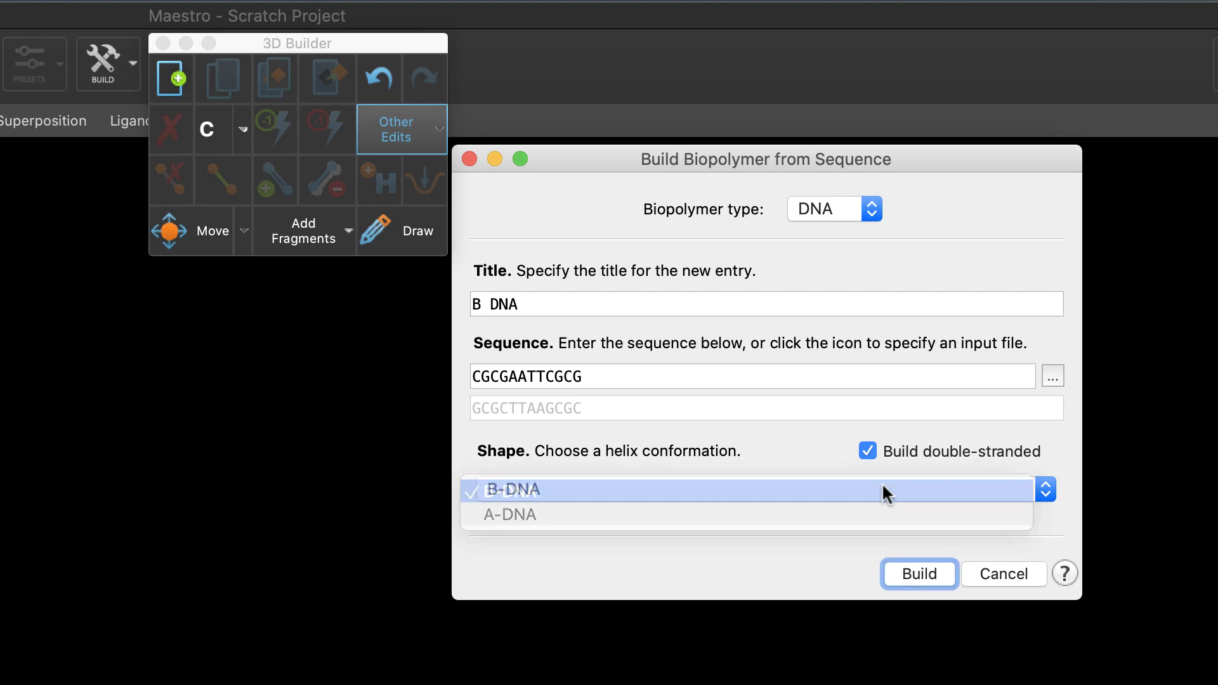
pyautogui.click(918, 573)
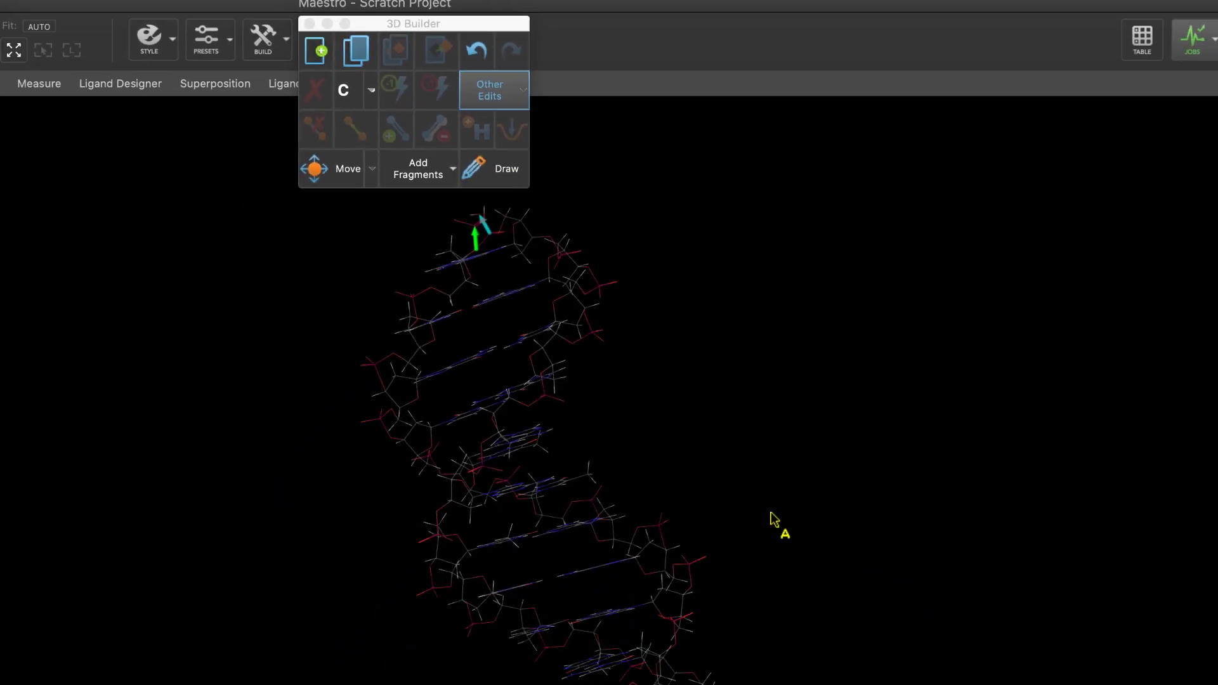
# Display the atoms of the built DNA helix in ball-and-stick representation
pyautogui.click(255, 26)
pyautogui.click(370, 94)
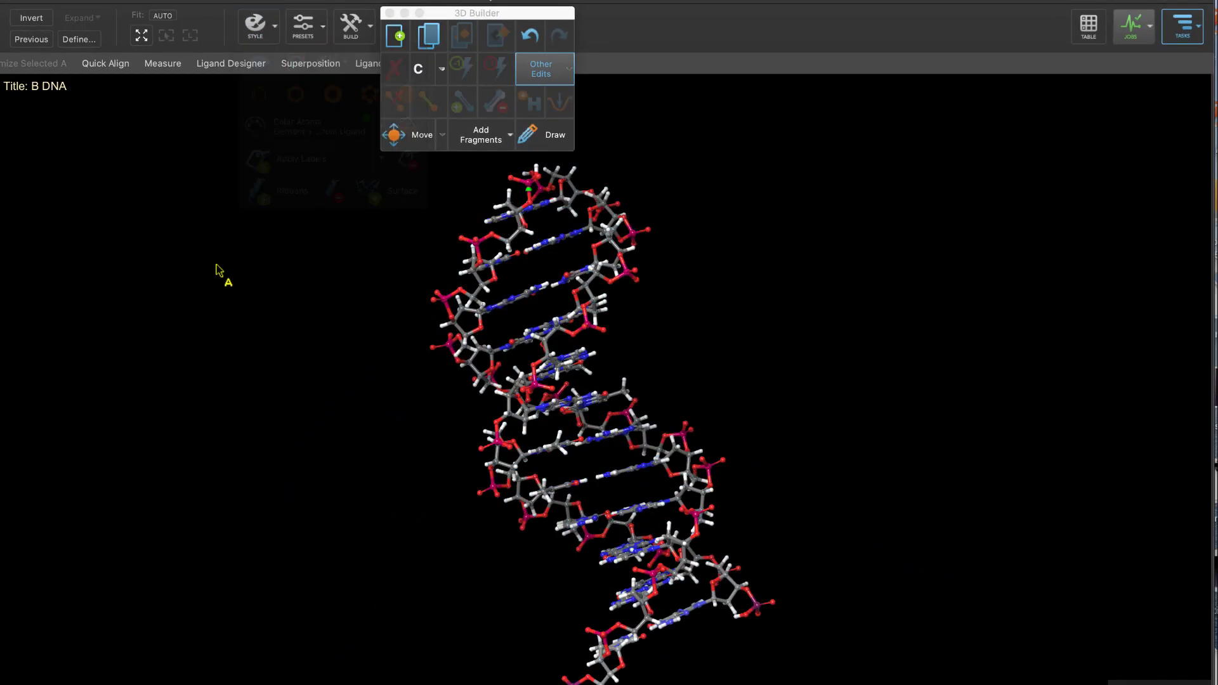
pyautogui.moveTo(223, 272); pyautogui.dragTo(518, 308, button='middle')
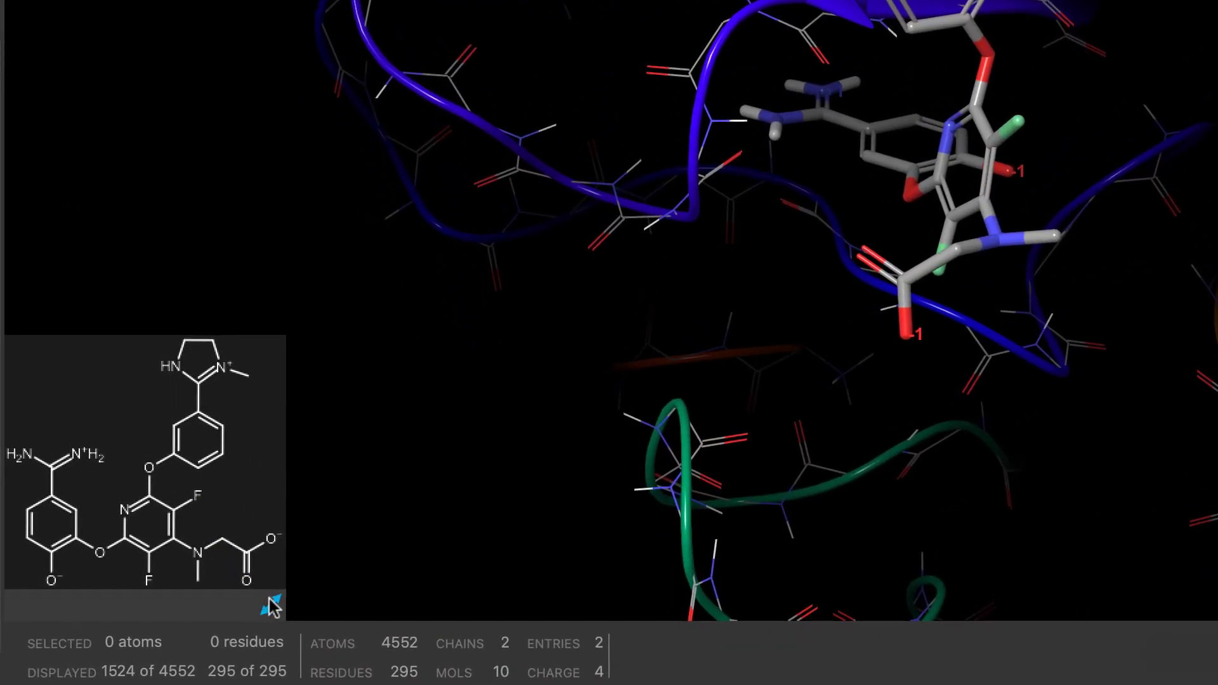
# Enlarge the 2D structure inset of the 1fjs ligand, examine it beside the 3D binding pose, and shrink the inset again
pyautogui.click(272, 606)
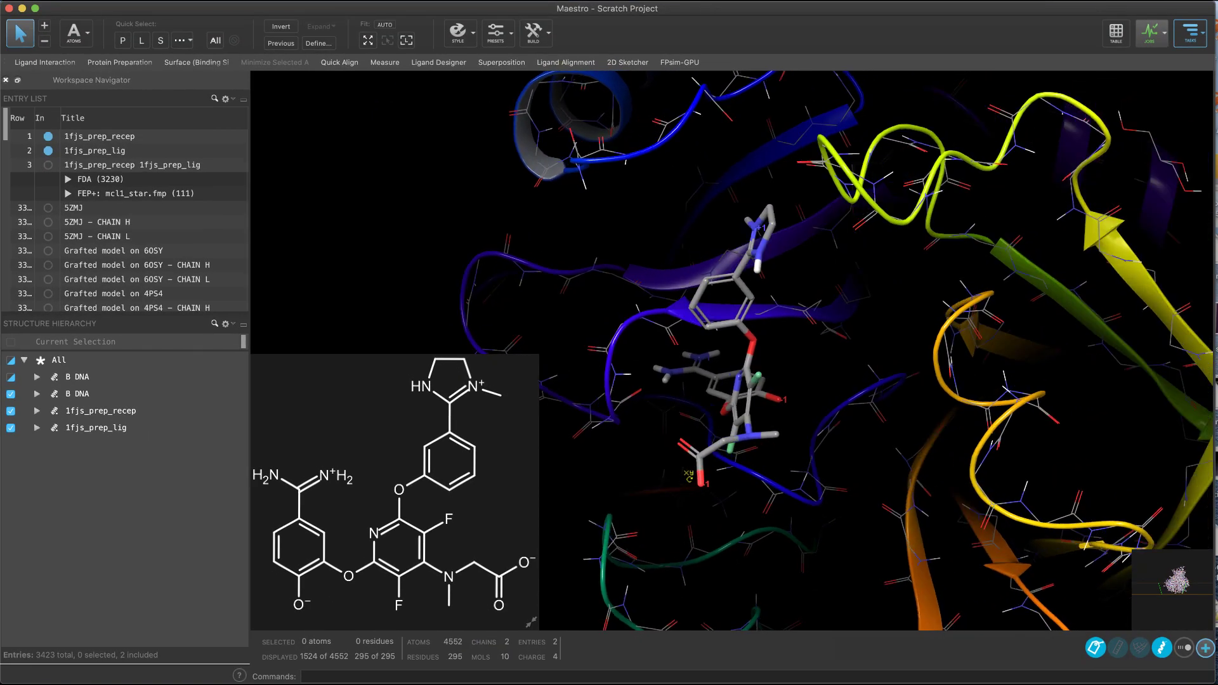
pyautogui.moveTo(688, 475); pyautogui.dragTo(704, 483, button='middle')
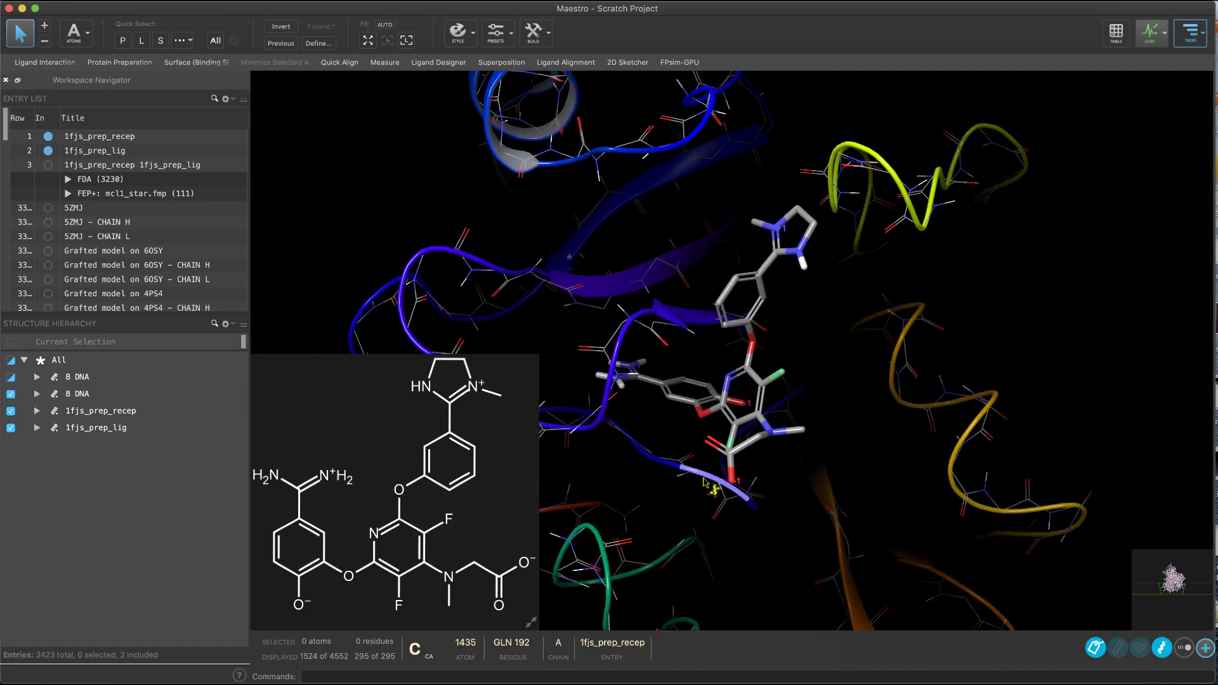
pyautogui.click(532, 625)
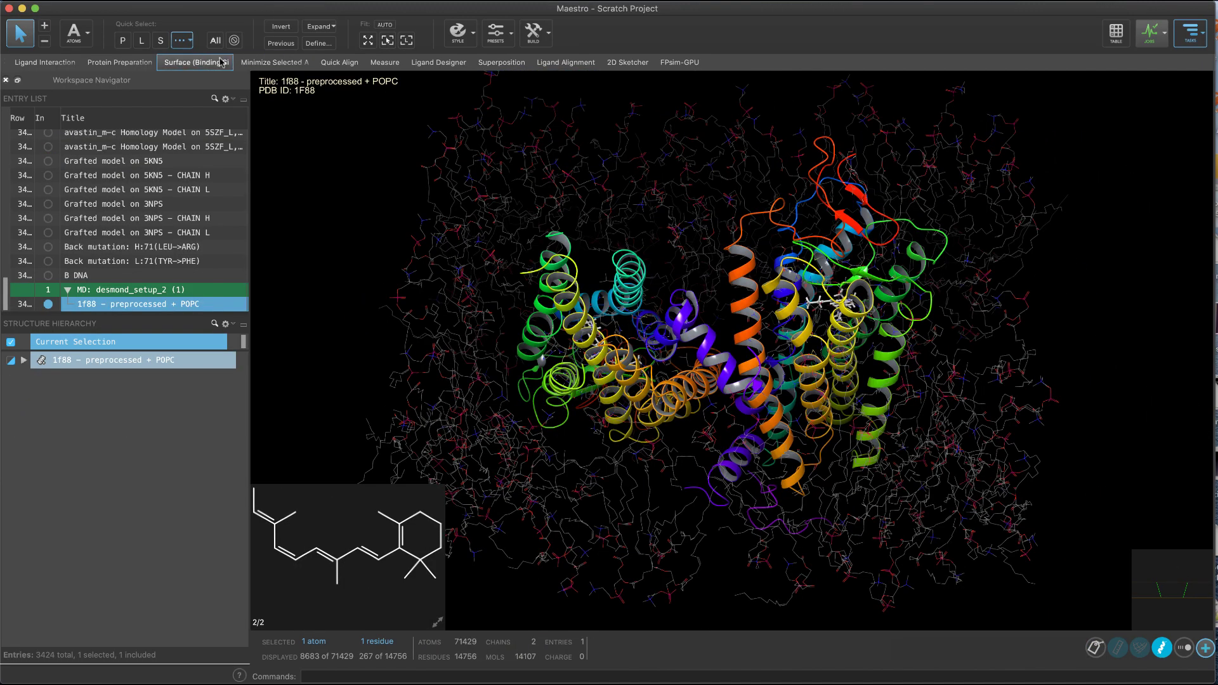
# Select the Protein Near Membrane atoms in the 1f88 - preprocessed + POPC structure and open the style options
pyautogui.click(183, 40)
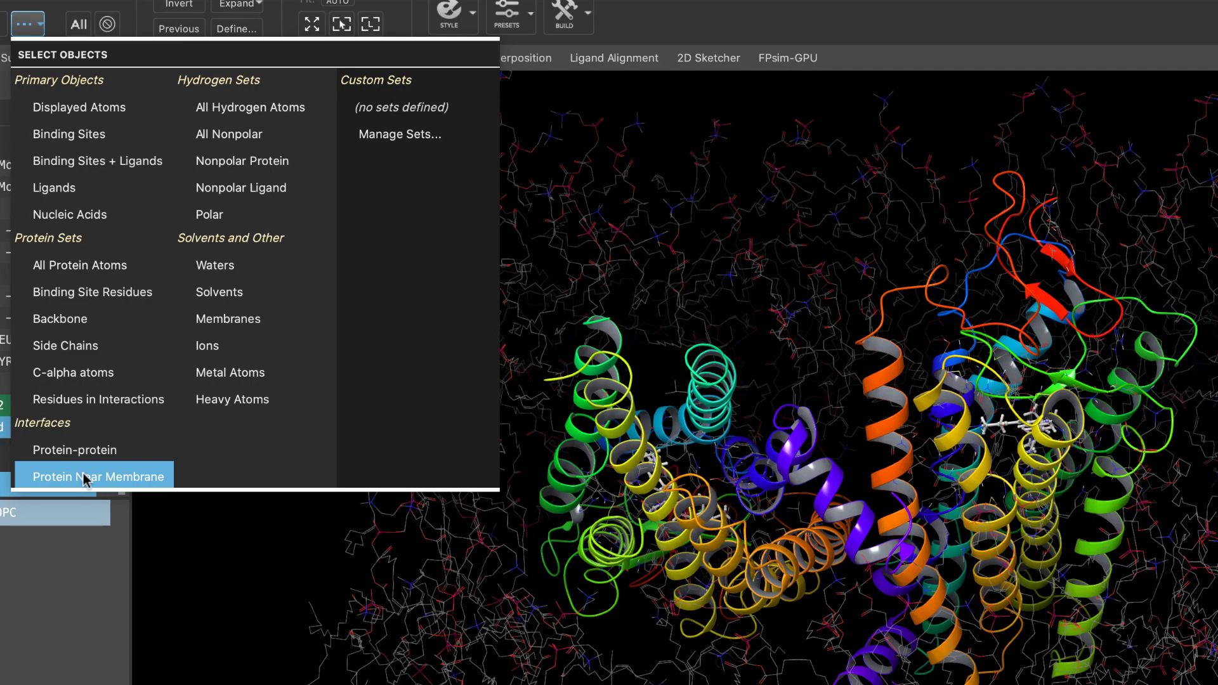
pyautogui.click(85, 479)
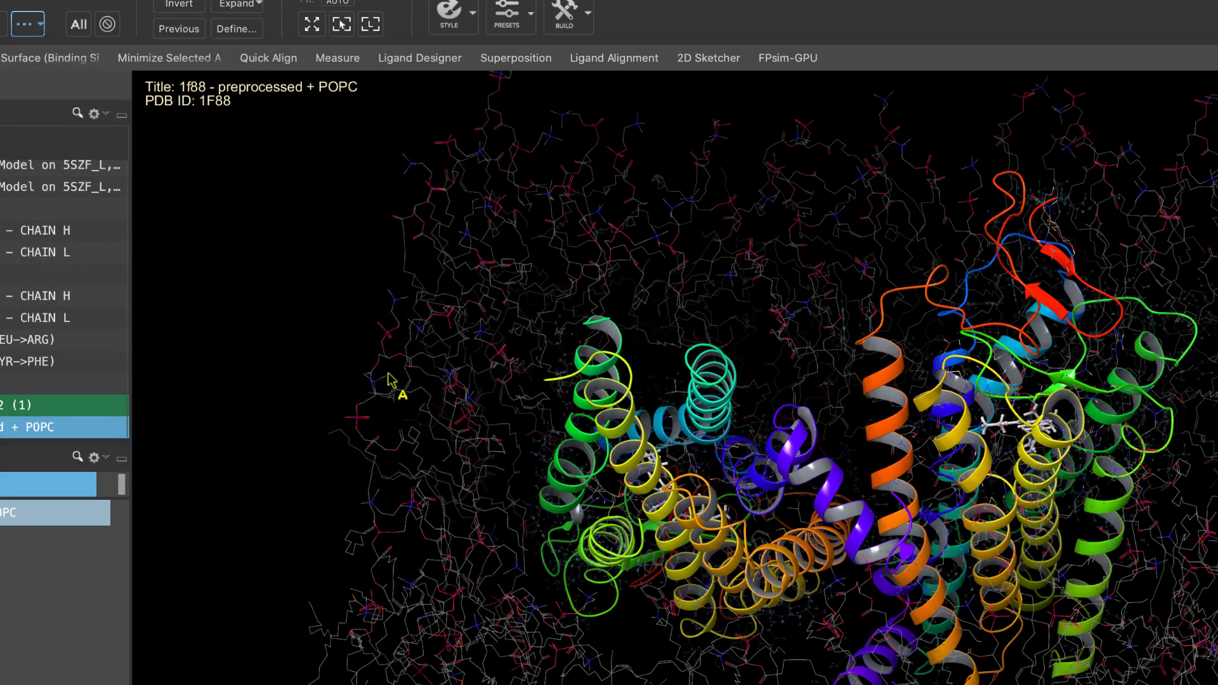
pyautogui.click(449, 13)
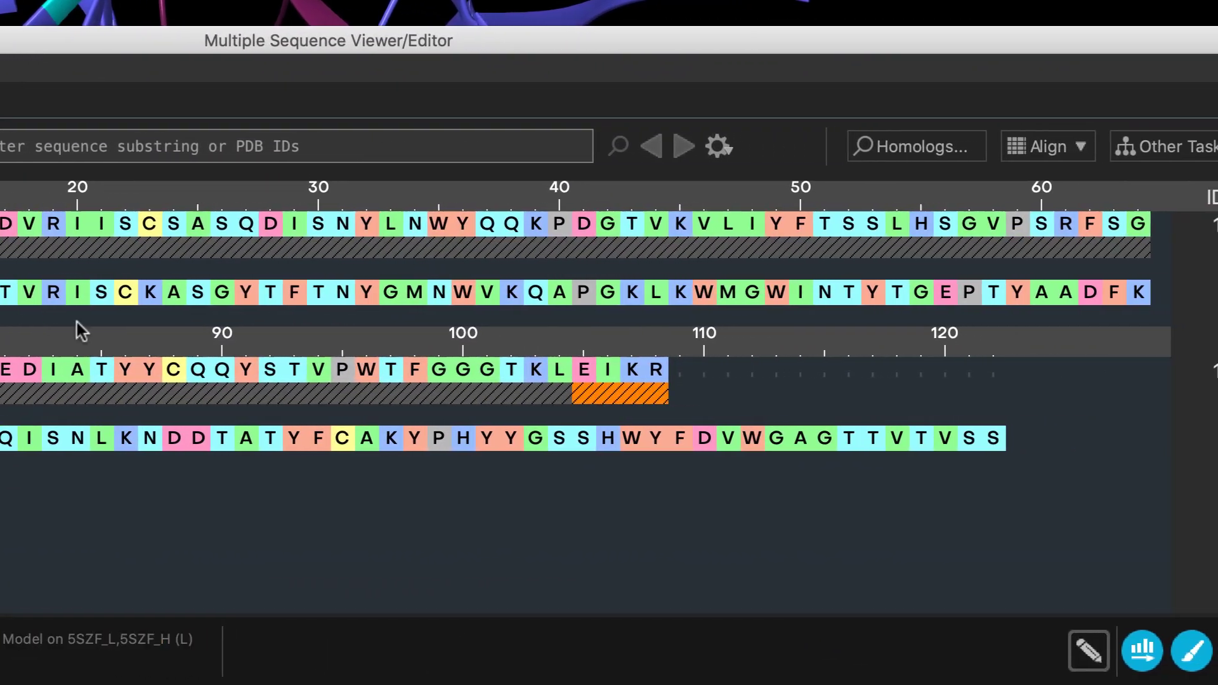
# Annotate the antibody CDRs on the sequences with the Chothia scheme and select the CDR residues
pyautogui.click(1091, 647)
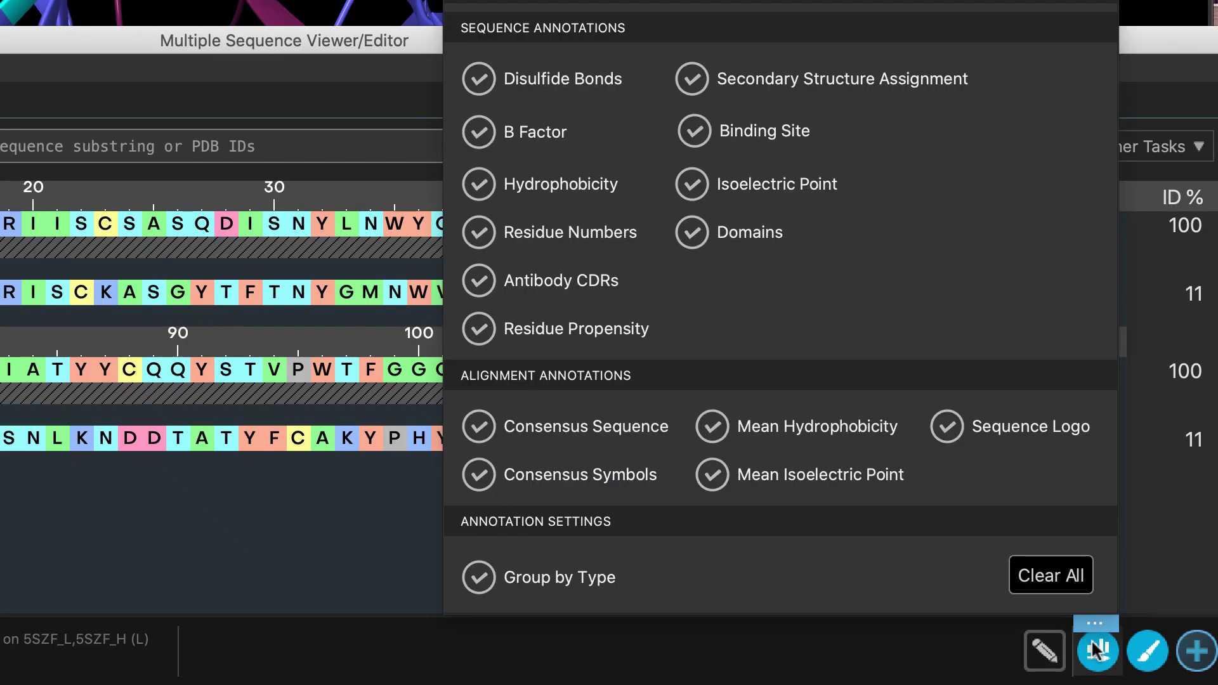
pyautogui.click(599, 283)
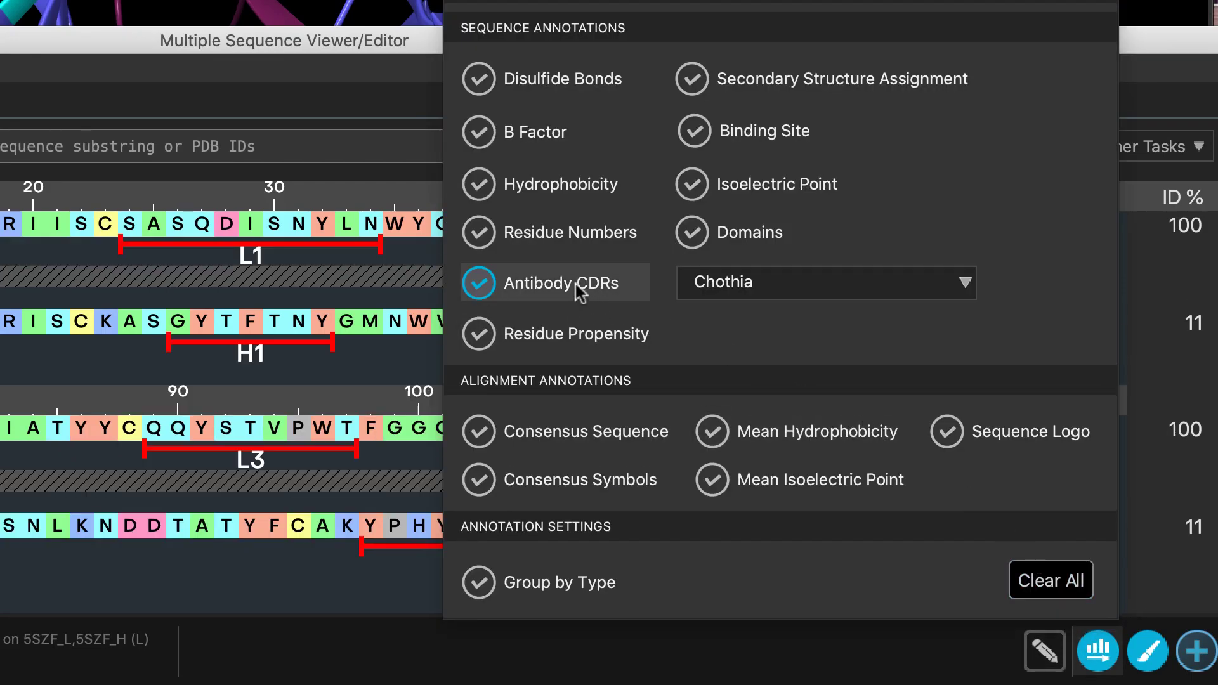
pyautogui.click(27, 67)
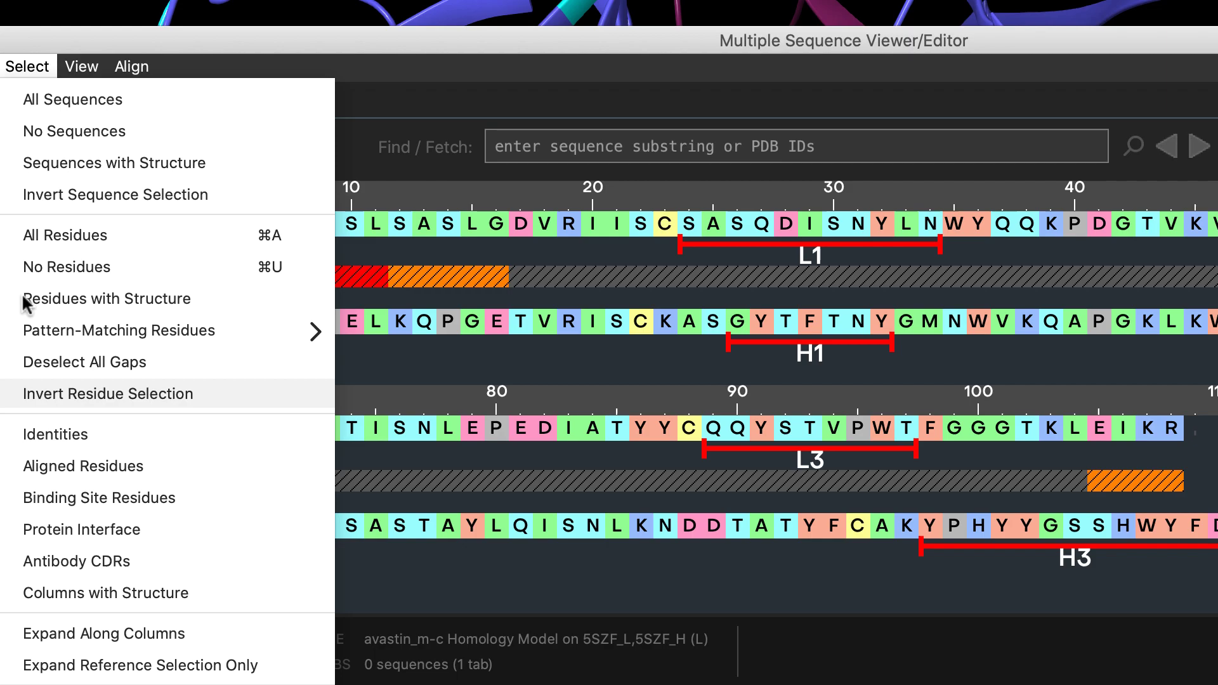
pyautogui.click(22, 561)
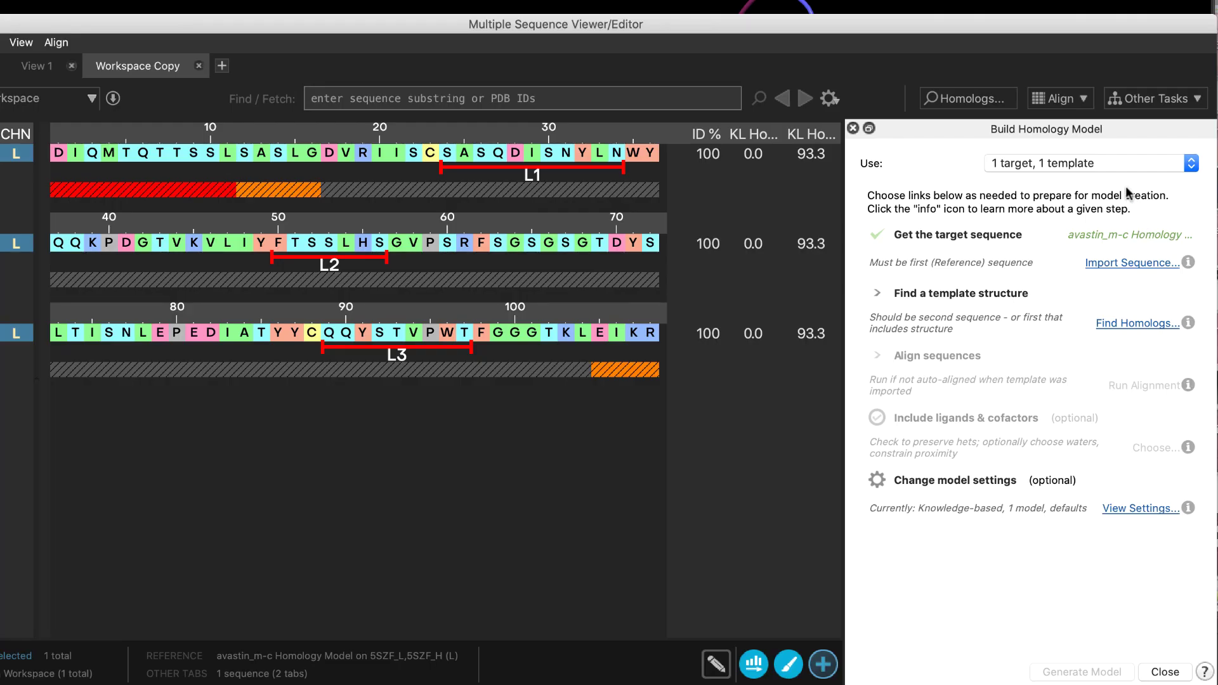
# Set the homology model build to batch single template modeling
pyautogui.click(1090, 160)
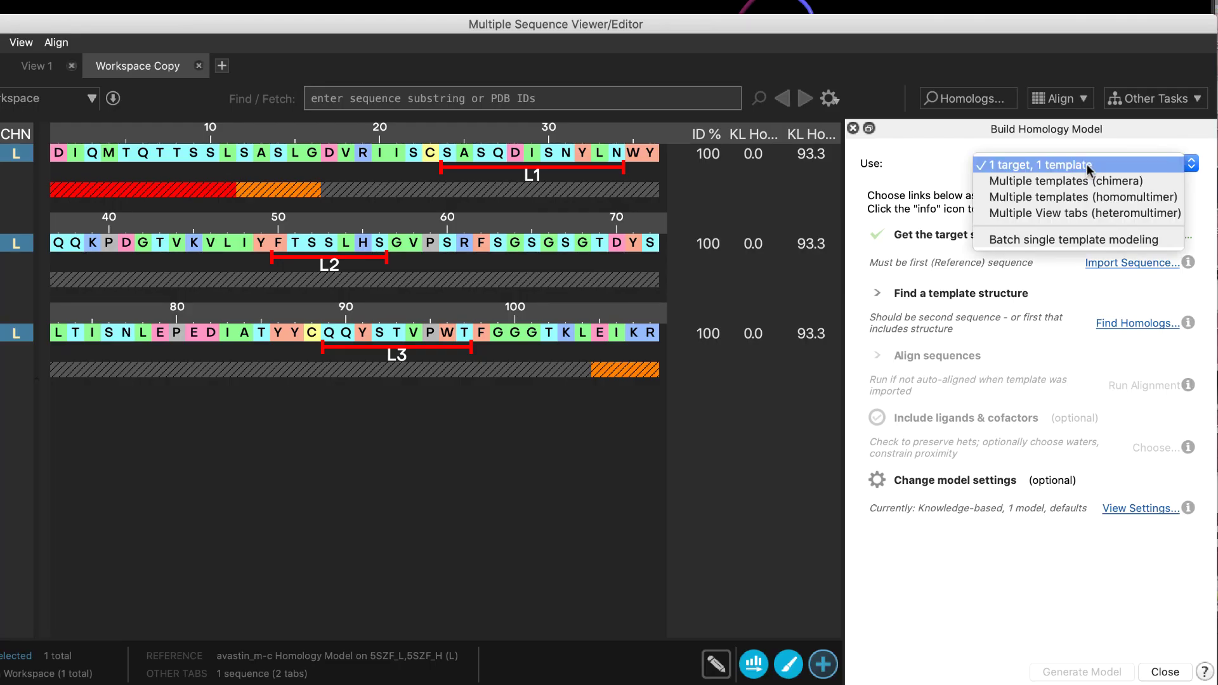
pyautogui.click(1106, 241)
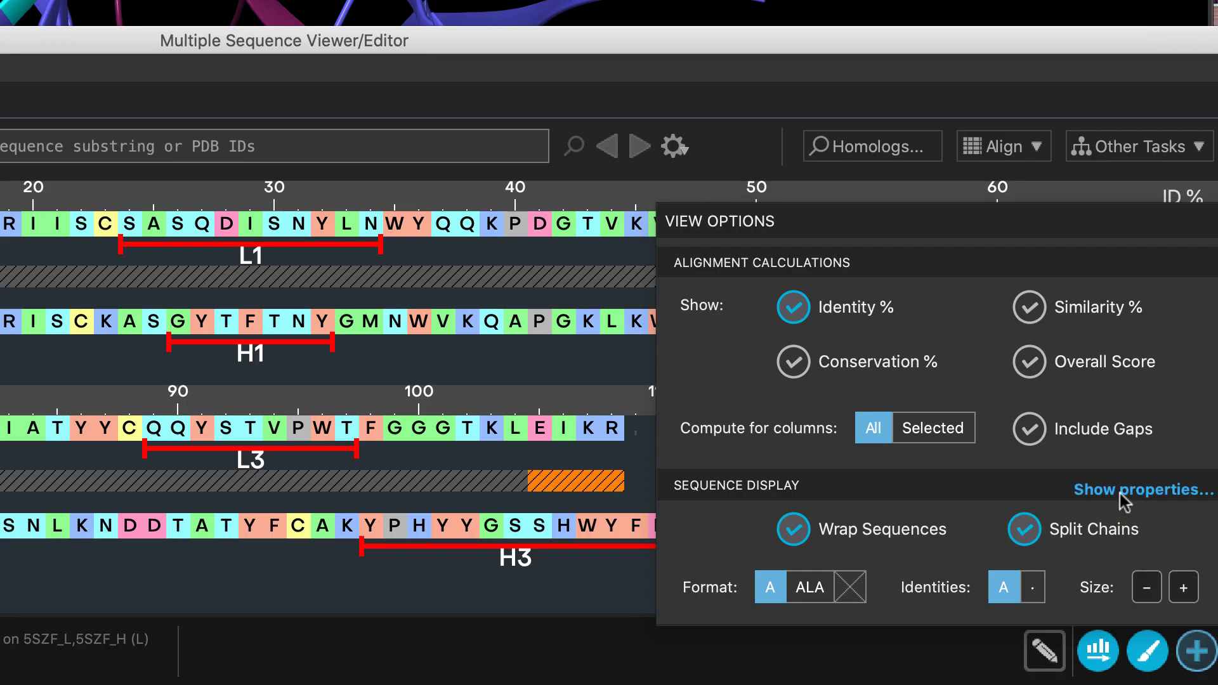
# Add the KL Homology Similarity and KL Homology Stem Beta entry properties to the sequence display
pyautogui.click(1118, 490)
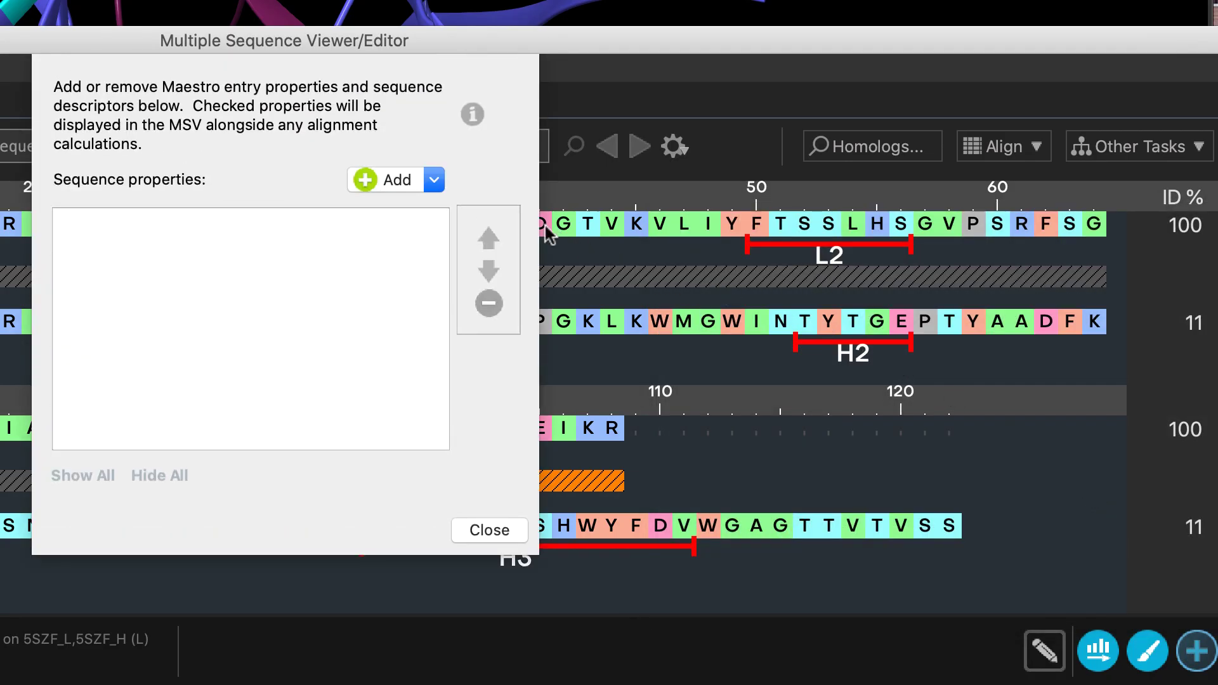
pyautogui.click(434, 180)
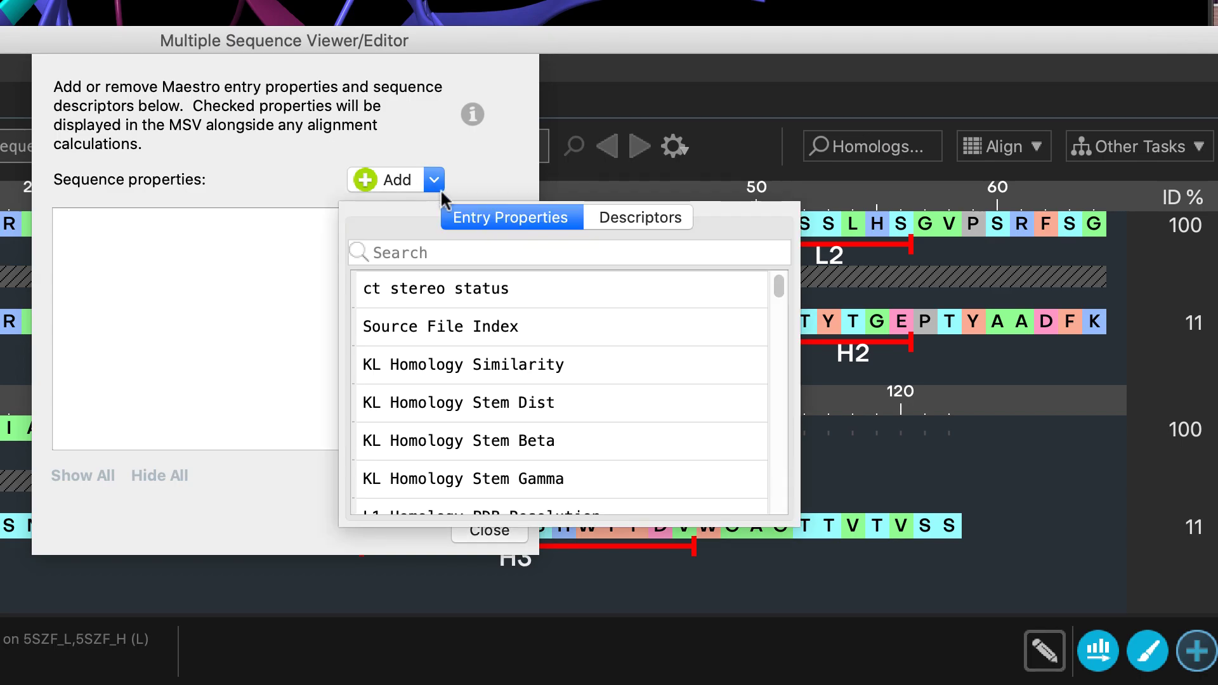
pyautogui.click(562, 362)
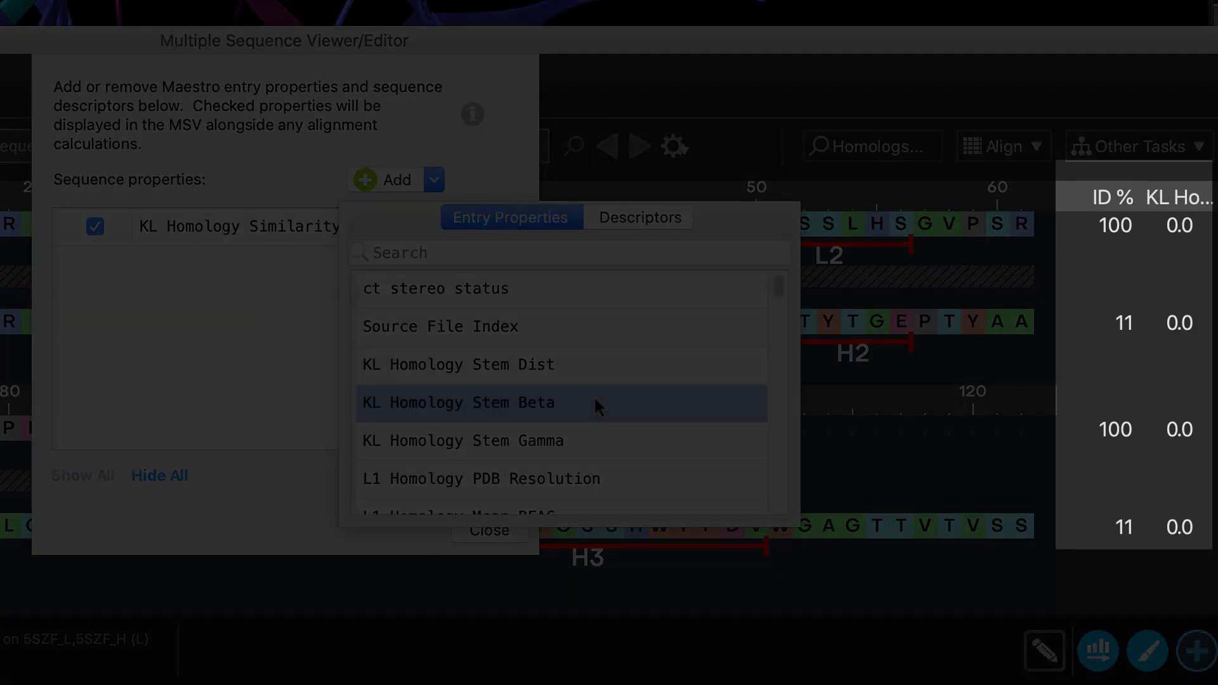
pyautogui.click(593, 397)
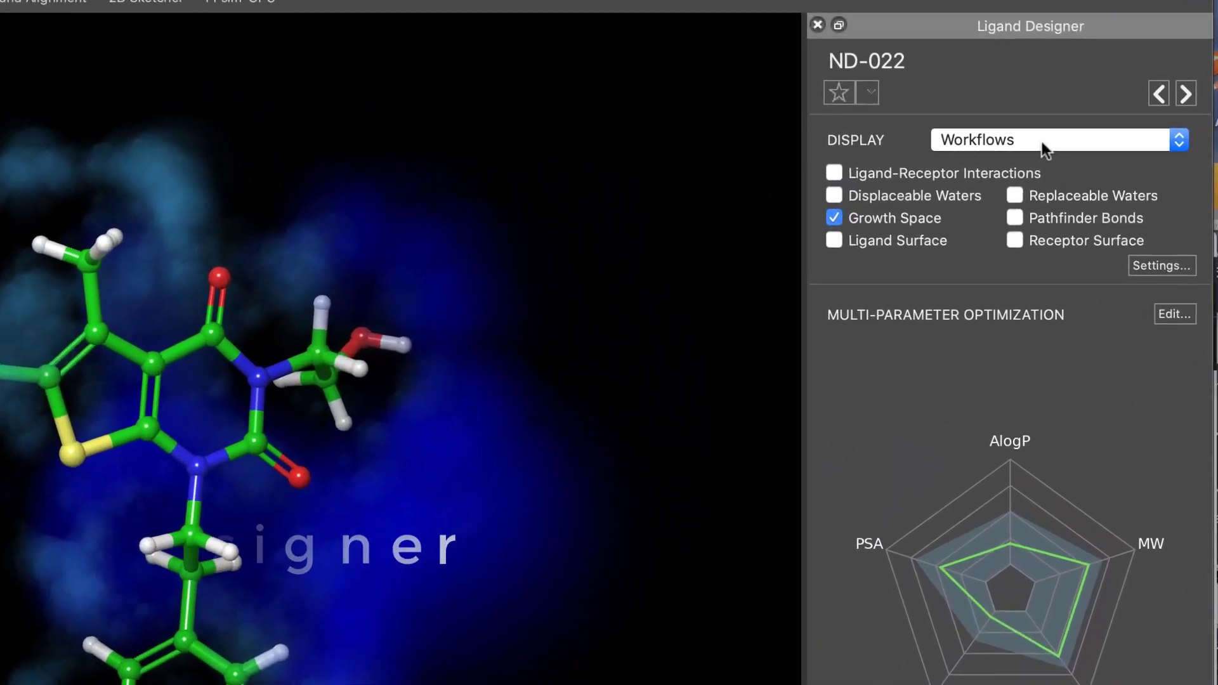
# Load Ligands.maegz as the ligands to dock in Ligand Designer and predict their poses
pyautogui.click(1118, 141)
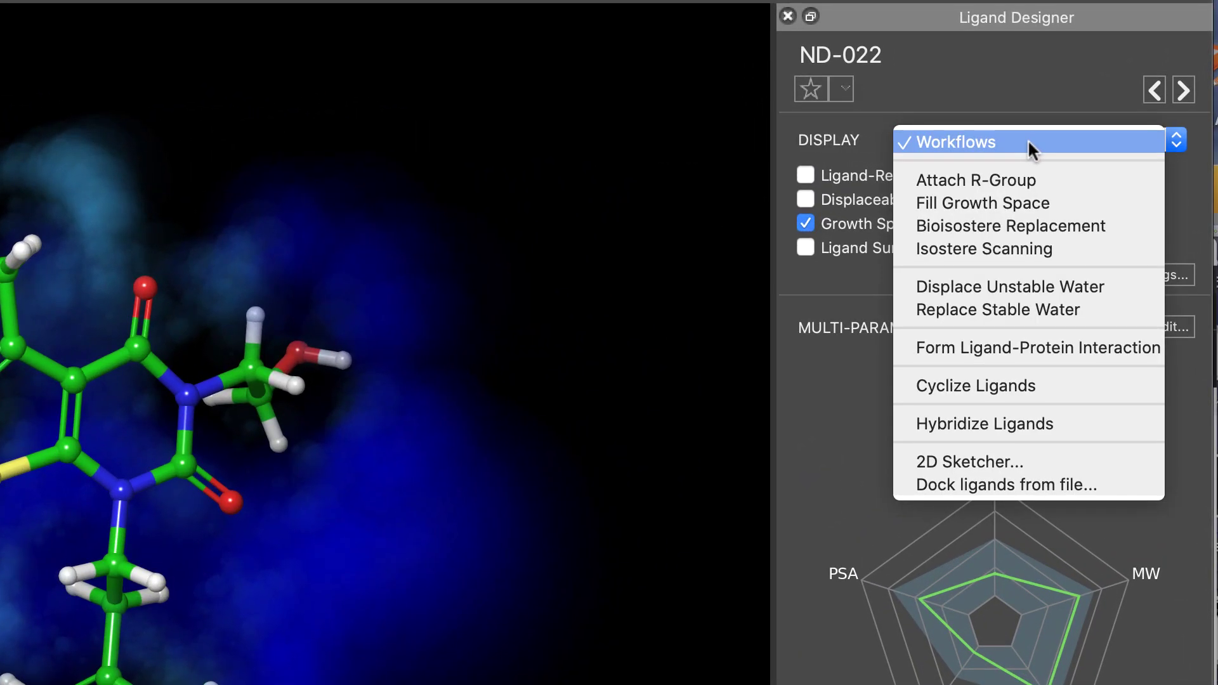
pyautogui.click(1041, 483)
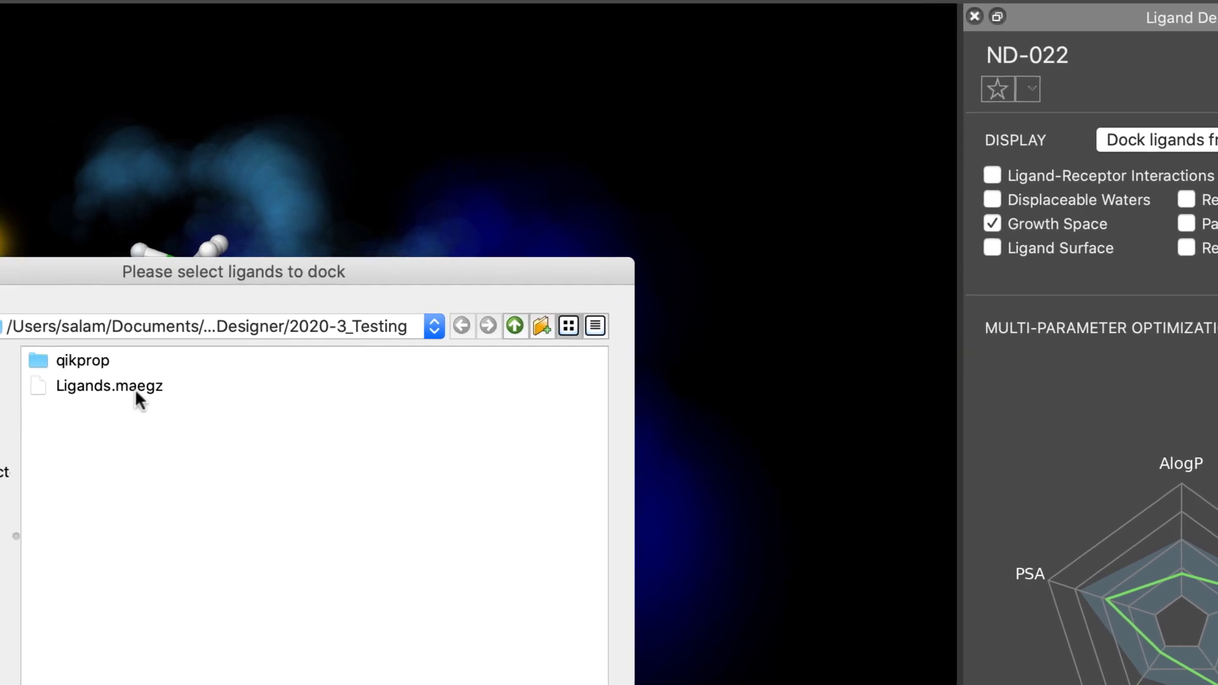
pyautogui.doubleClick(482, 393)
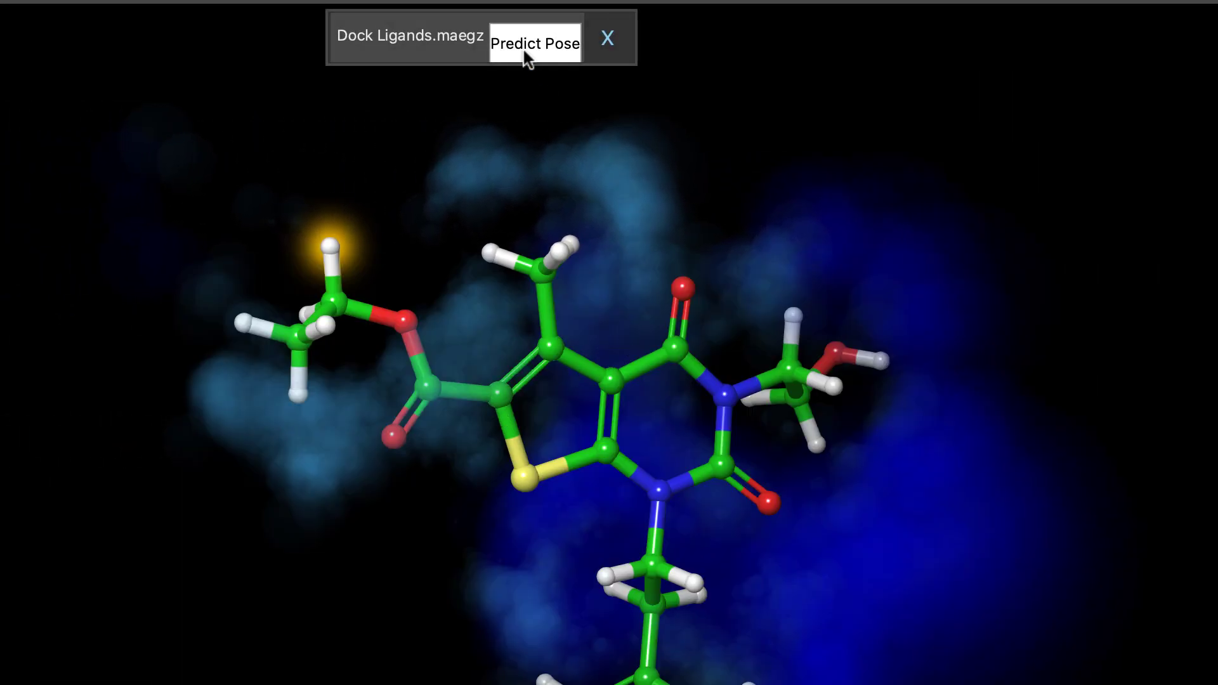
pyautogui.click(515, 42)
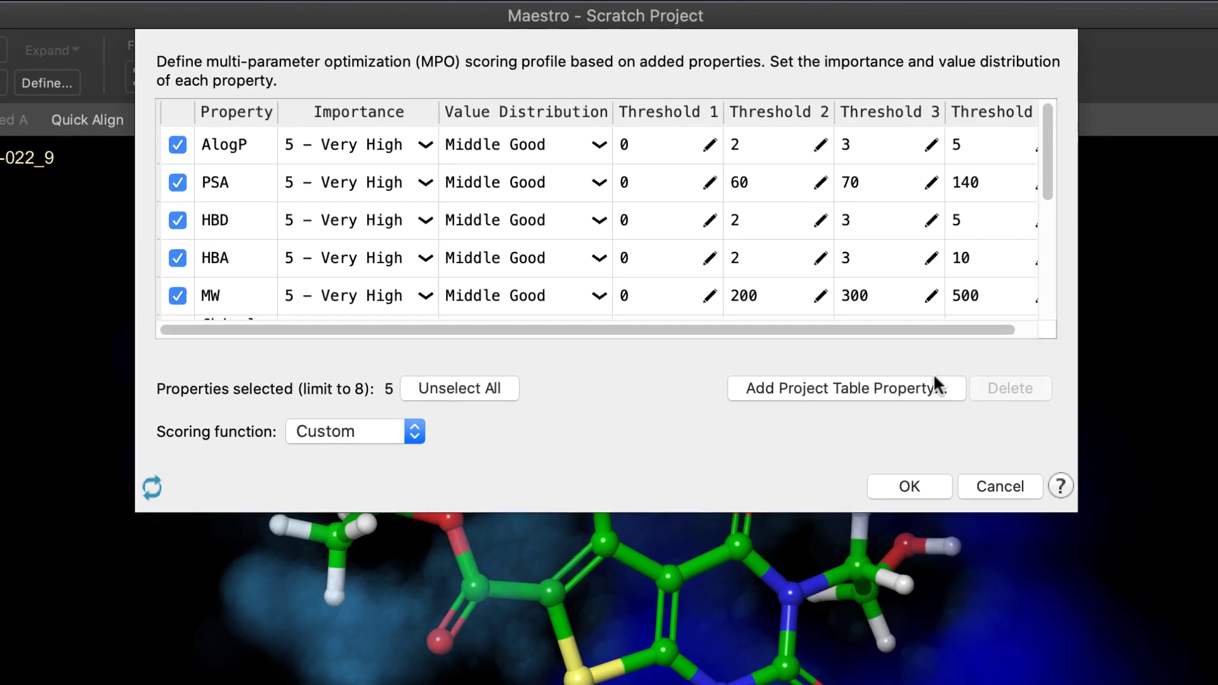
# Add the QikProp property QPPCaco to the multi-parameter optimization scoring profile and apply the profile
pyautogui.click(929, 387)
pyautogui.click(614, 360)
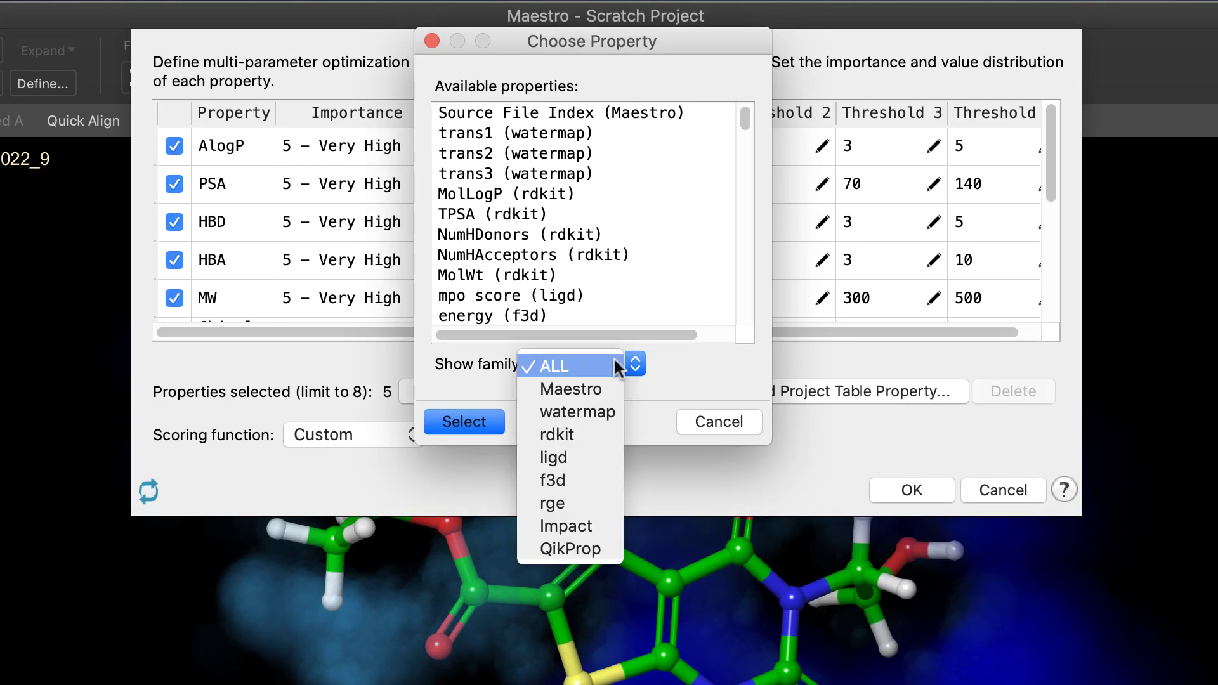
pyautogui.click(571, 548)
pyautogui.scroll(-8, 635, 292)
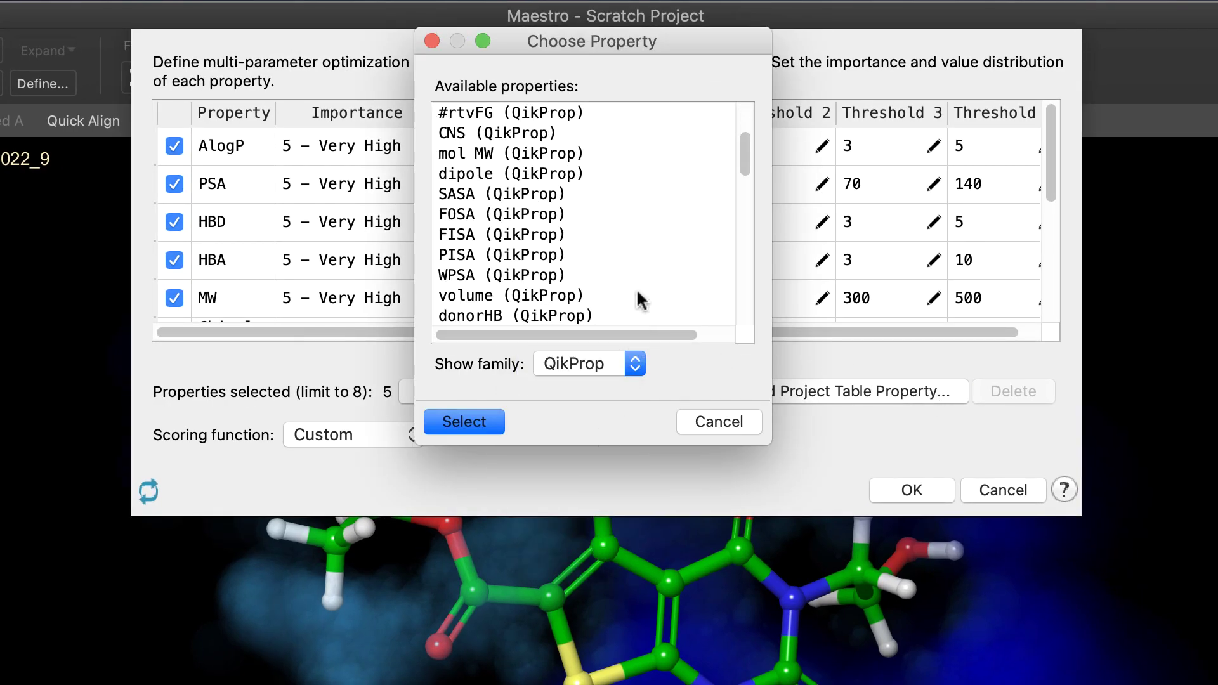
pyautogui.click(482, 214)
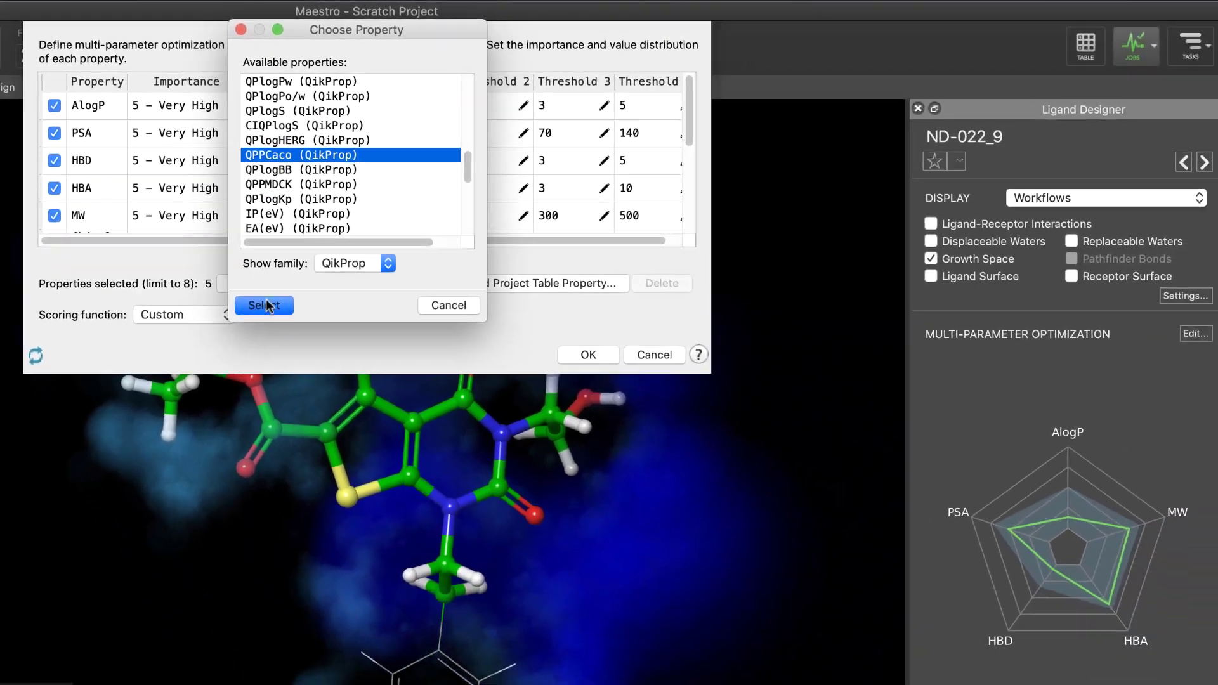
pyautogui.click(464, 421)
pyautogui.click(582, 353)
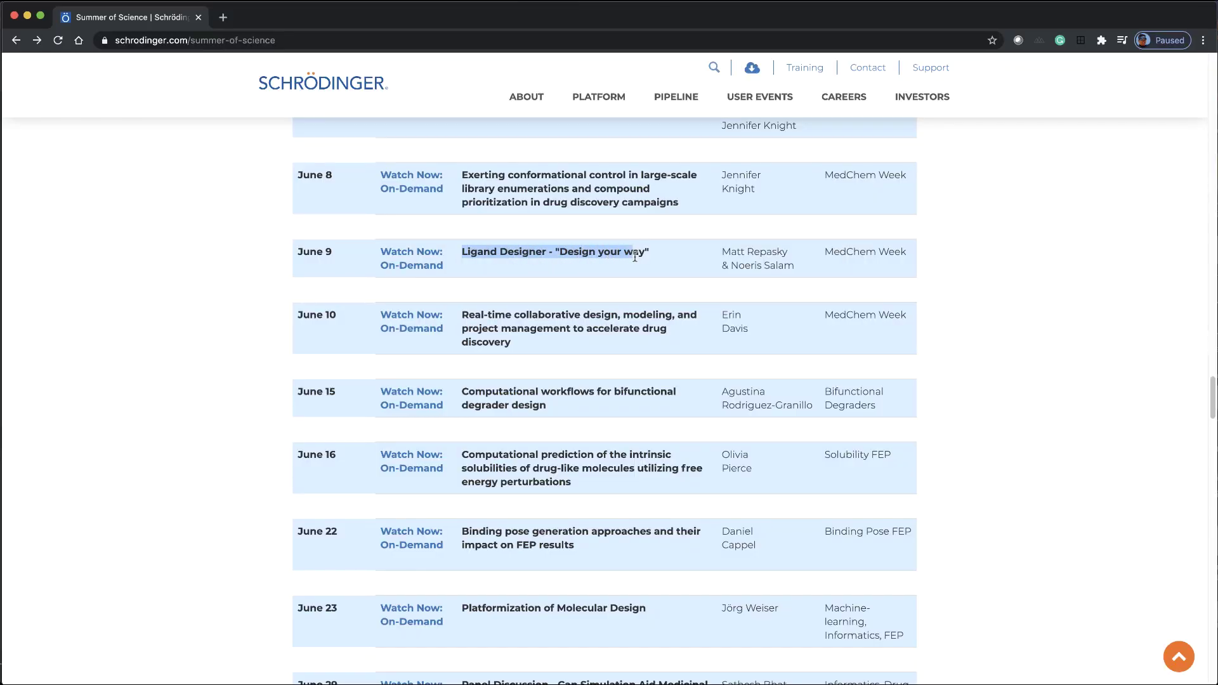
pyautogui.moveTo(634, 256); pyautogui.dragTo(650, 256)
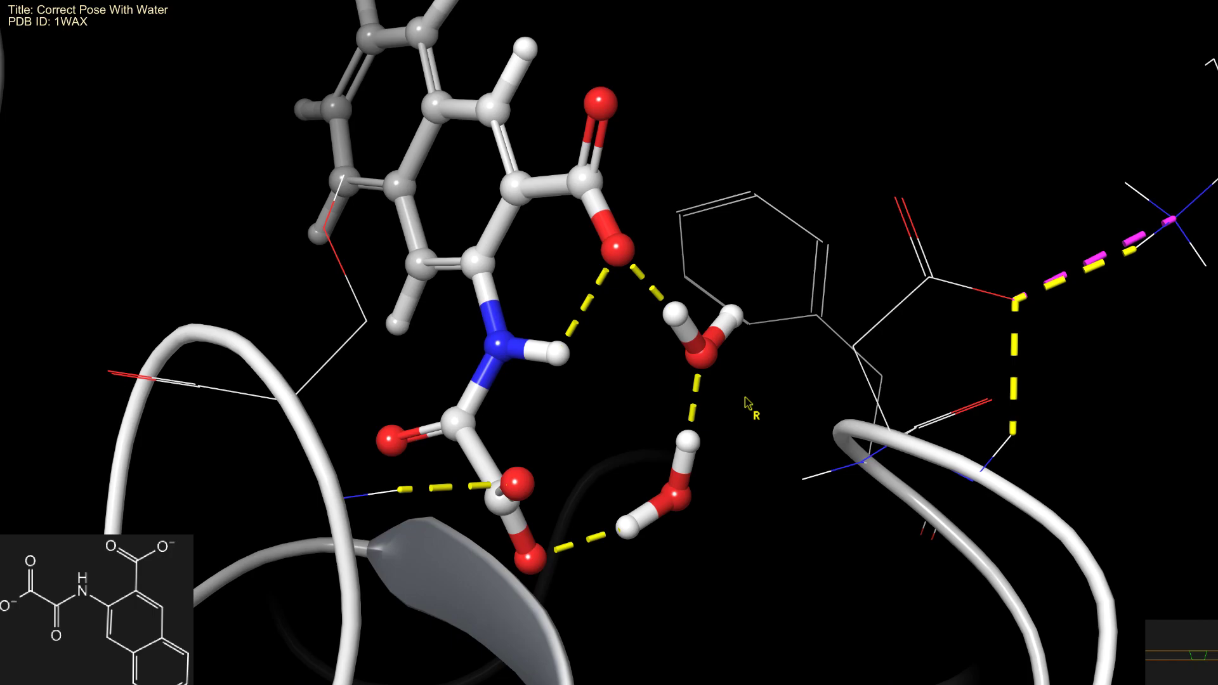
pyautogui.moveTo(748, 406); pyautogui.dragTo(699, 443, button='middle')
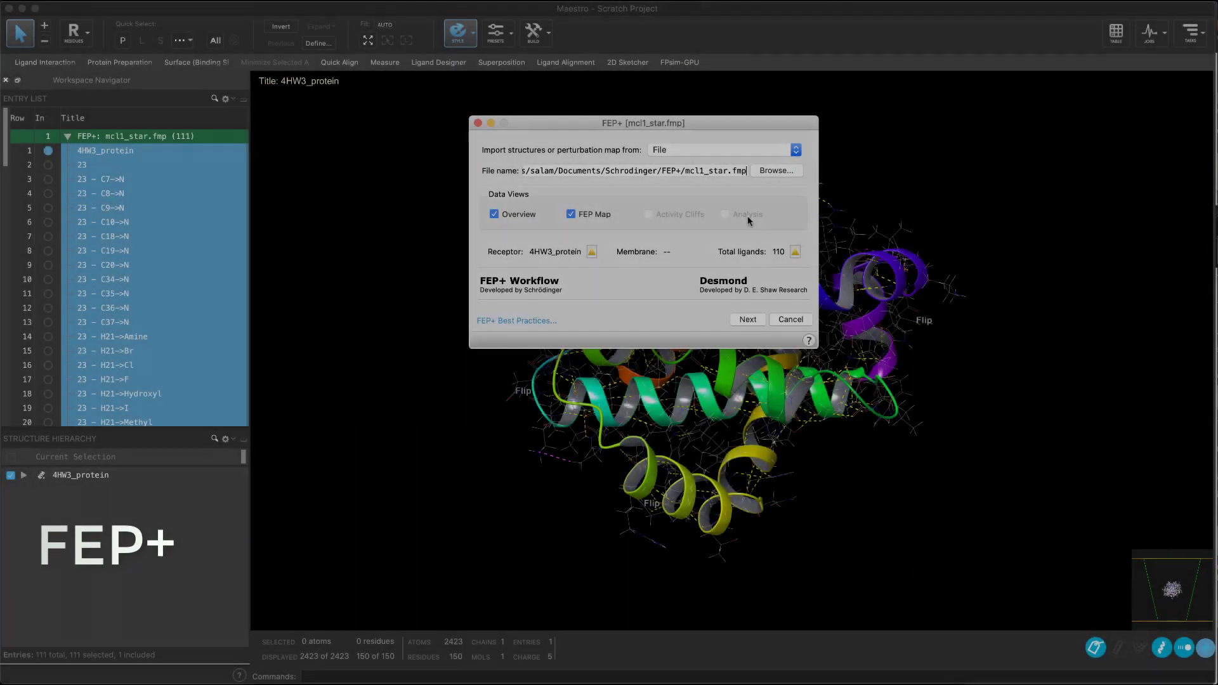
# Enable generating missing ligand parameters with Force Field Builder in the custom OPLS3e settings, using the default custom parameter path
pyautogui.click(795, 252)
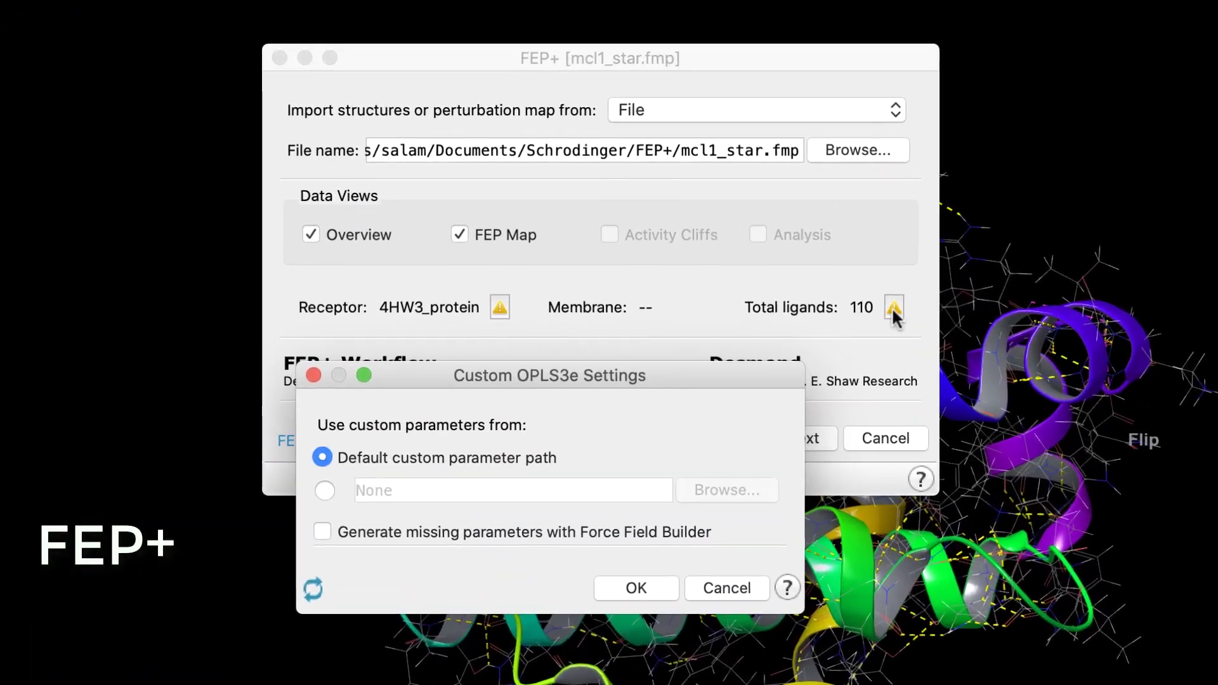
pyautogui.click(399, 539)
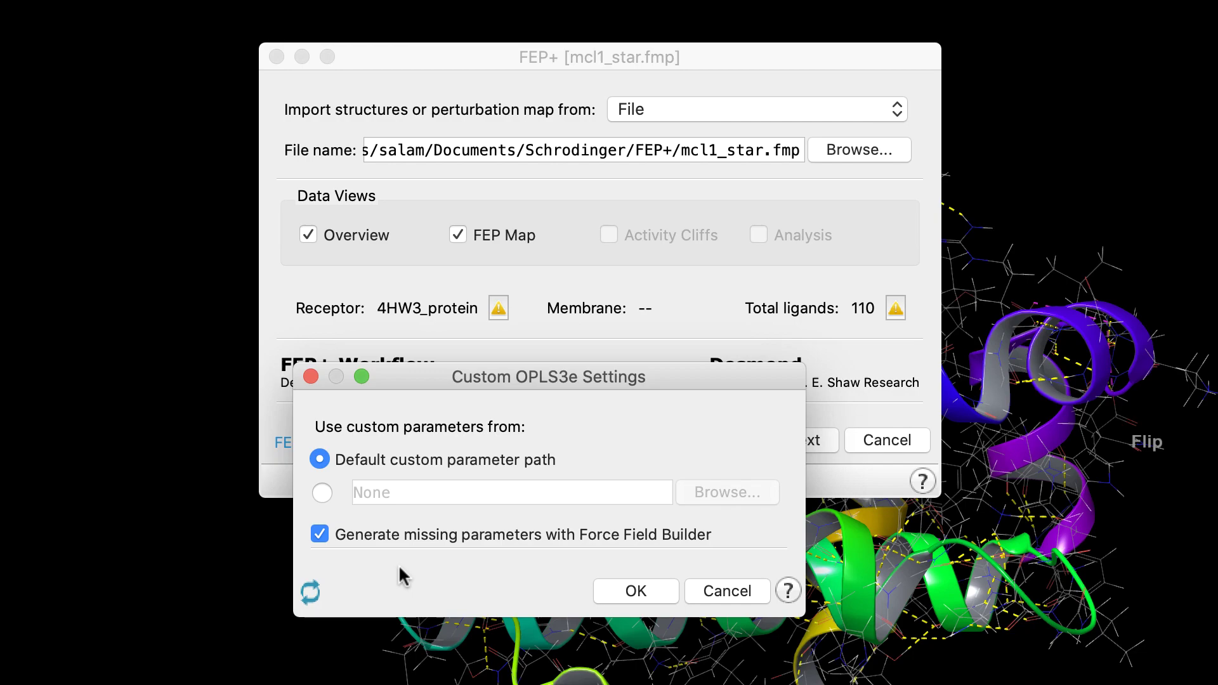
pyautogui.click(636, 591)
# Open the advanced options of the FEP+ job and show the choices for the default number of lambda windows
pyautogui.click(962, 571)
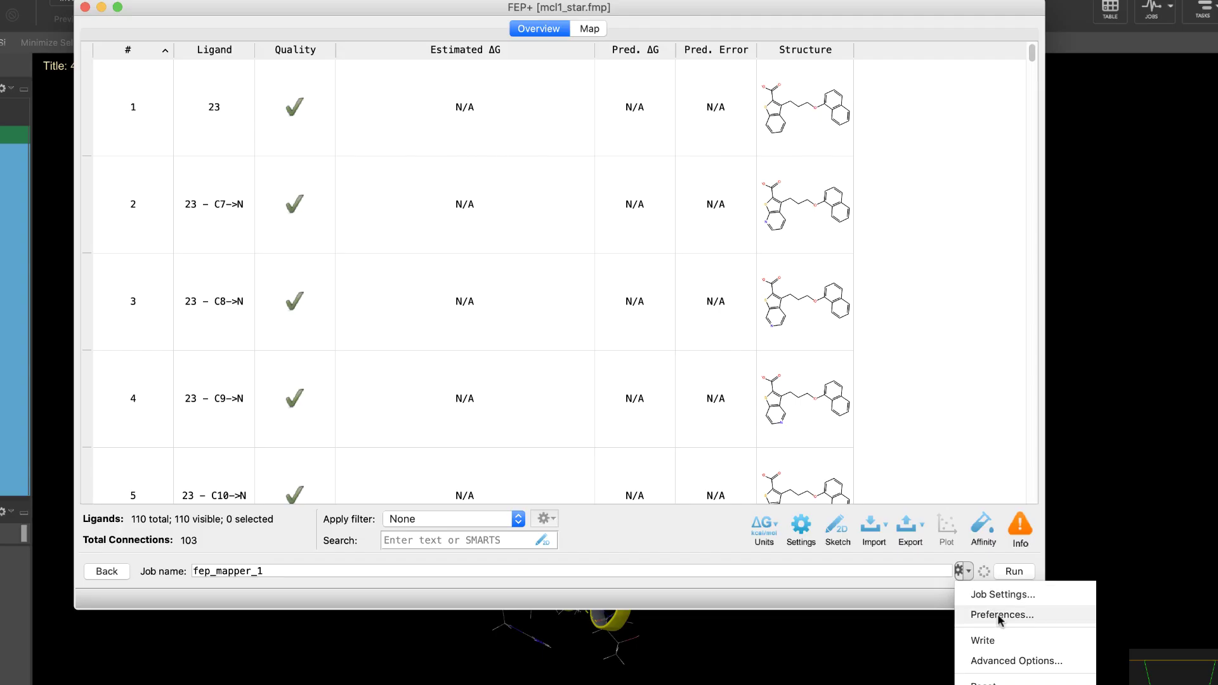
pyautogui.click(1002, 661)
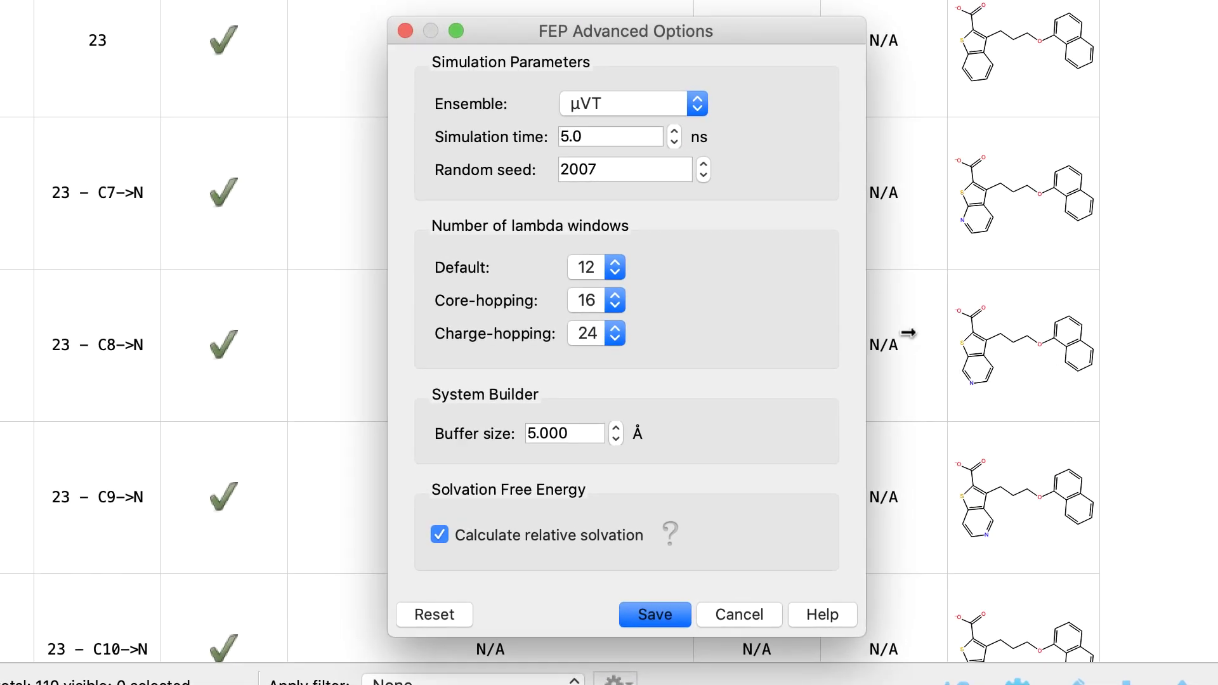
pyautogui.click(620, 260)
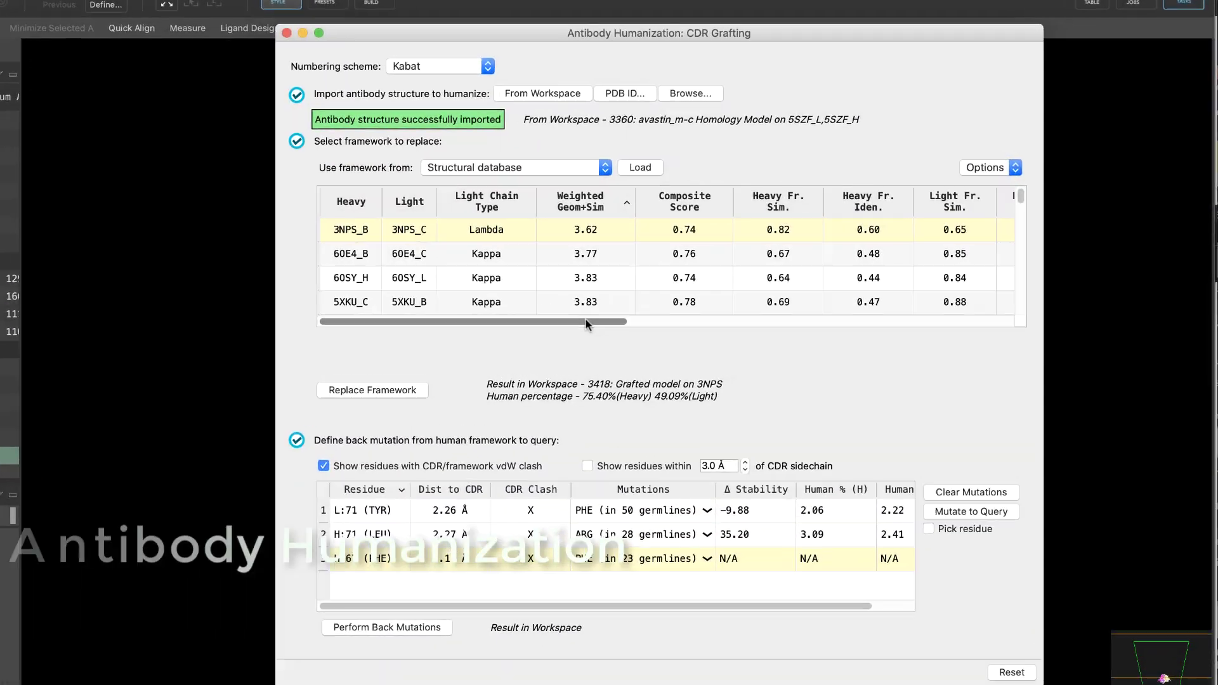
# Examine the remaining score columns of the candidate frameworks in the Antibody Humanization CDR grafting table
pyautogui.moveTo(730, 293); pyautogui.dragTo(1127, 288)
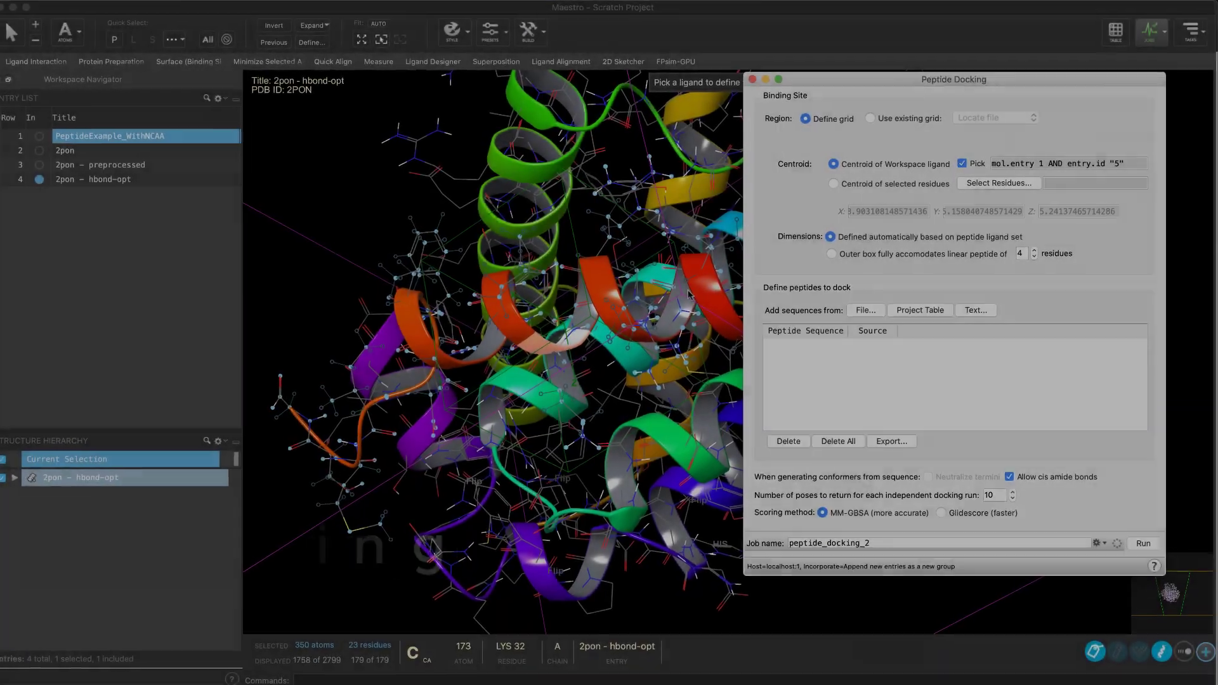
# Add the peptide sequences to dock from the Project Table in Peptide Docking
pyautogui.click(911, 310)
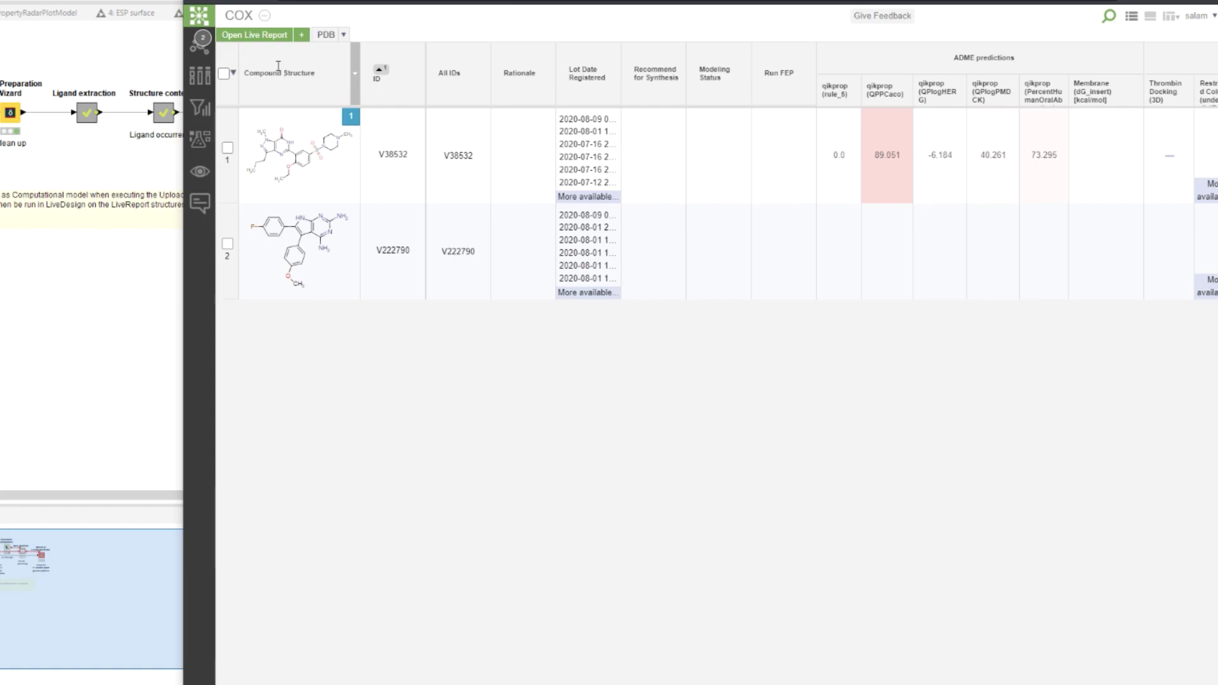
# Switch to LiveDesign and open the columns tool for the COX live report
pyautogui.click(199, 76)
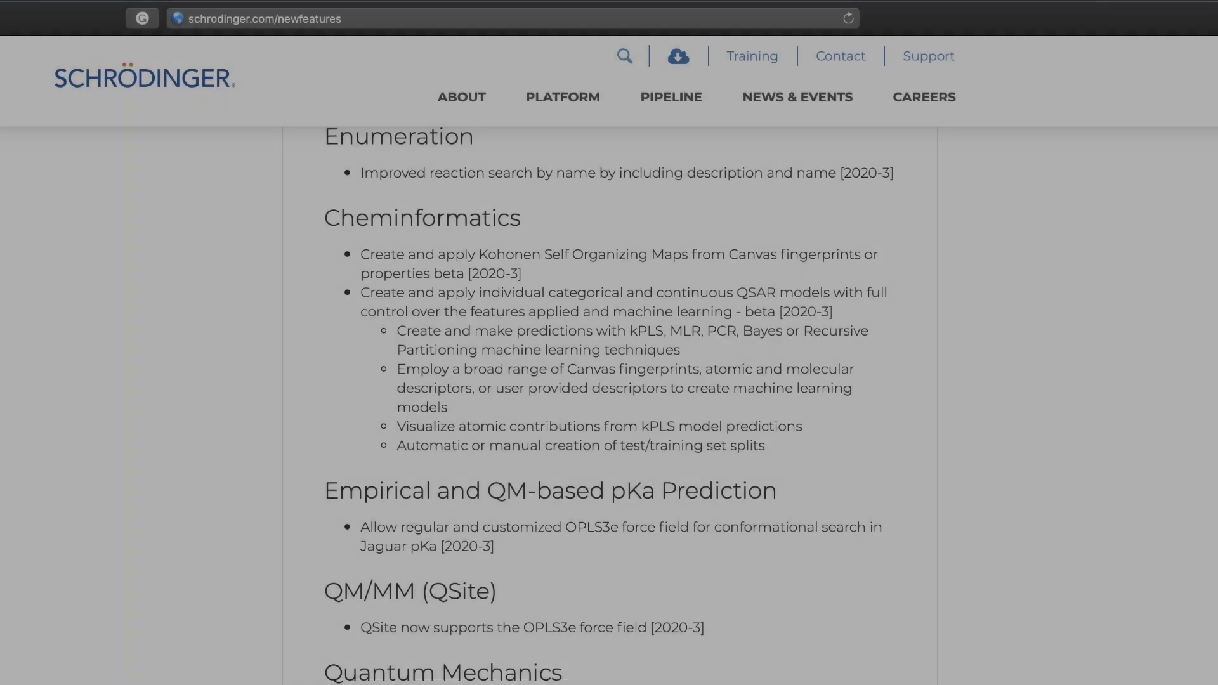
# Switch to the Schrödinger new features web page and review the release notes from Quantum Mechanics back to the Maestro Graphical Interface section
pyautogui.scroll(-10, 609, 406)
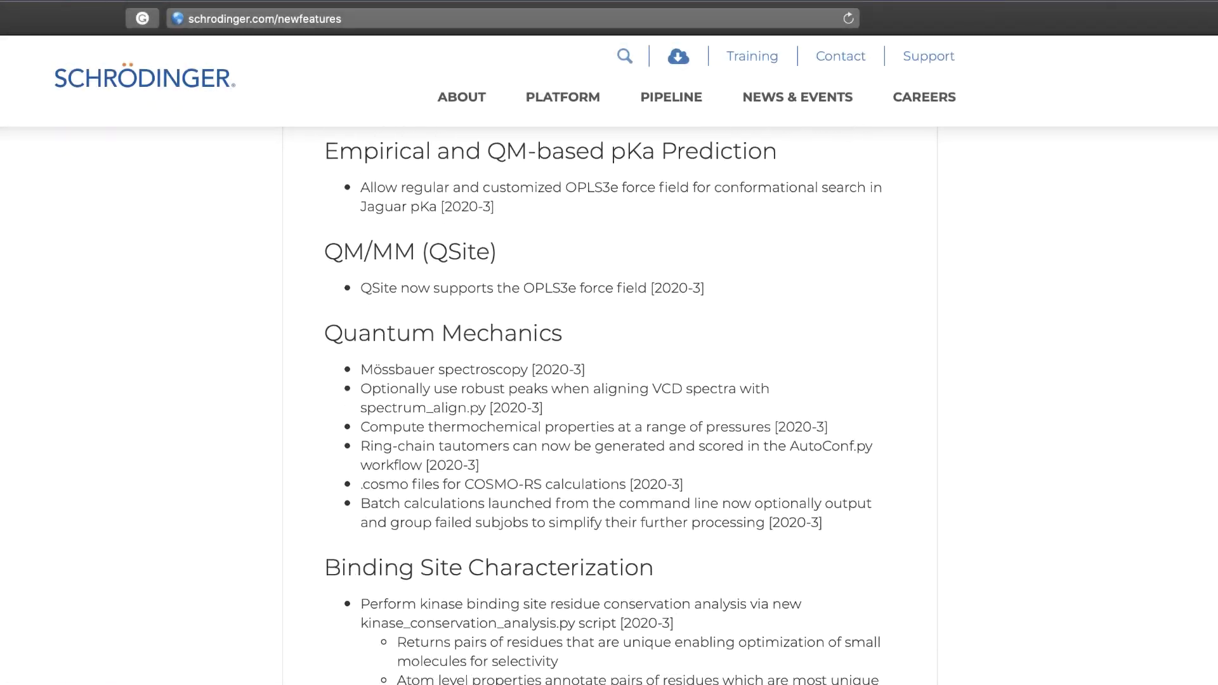
pyautogui.scroll(20, 609, 406)
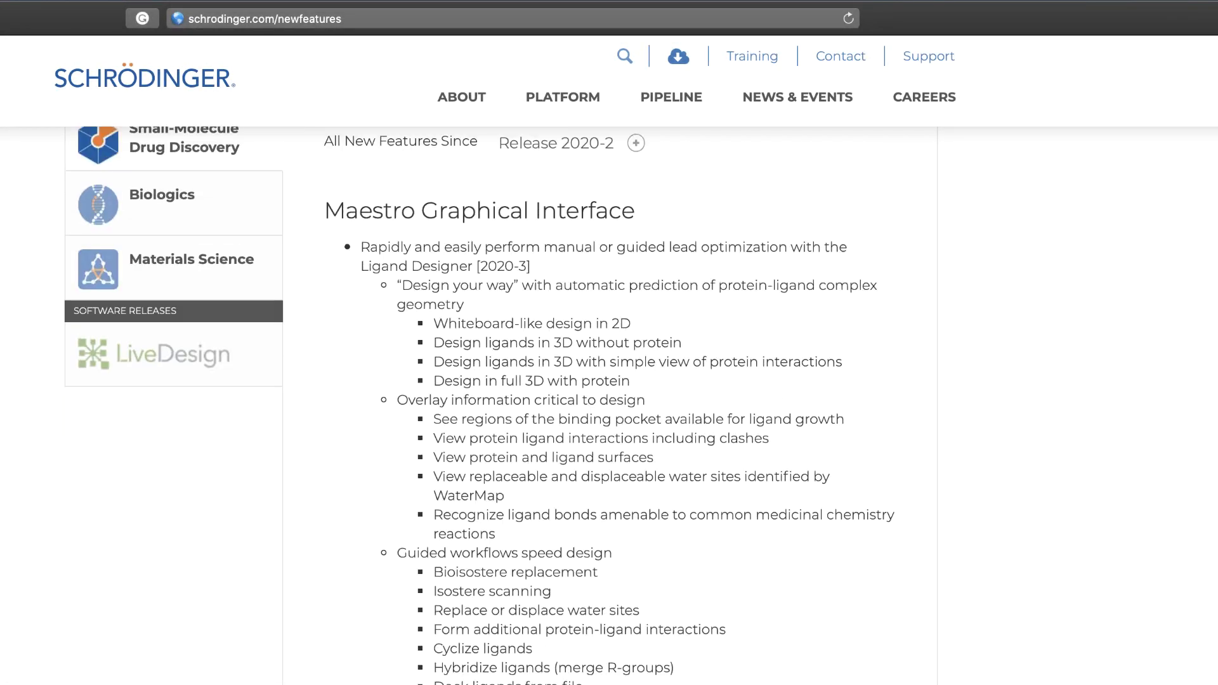
pyautogui.scroll(8, 609, 406)
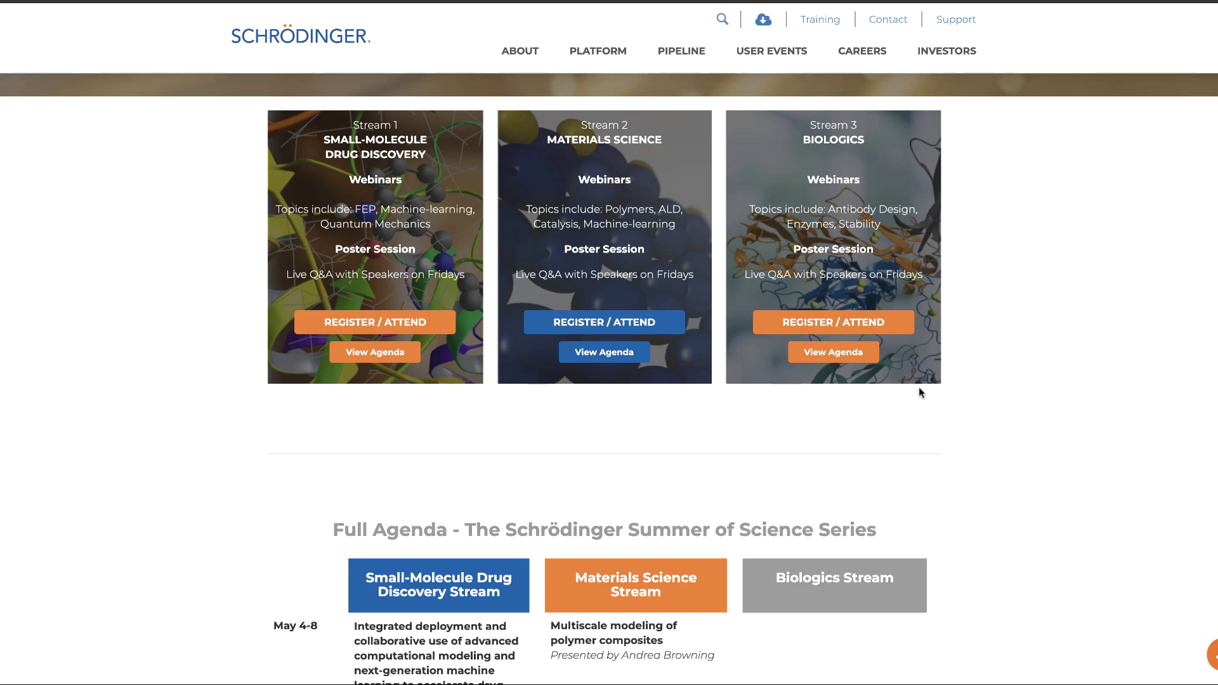
# View the agenda of the Small-Molecule Drug Discovery stream in the Schrödinger Summer of Science Series
pyautogui.click(365, 350)
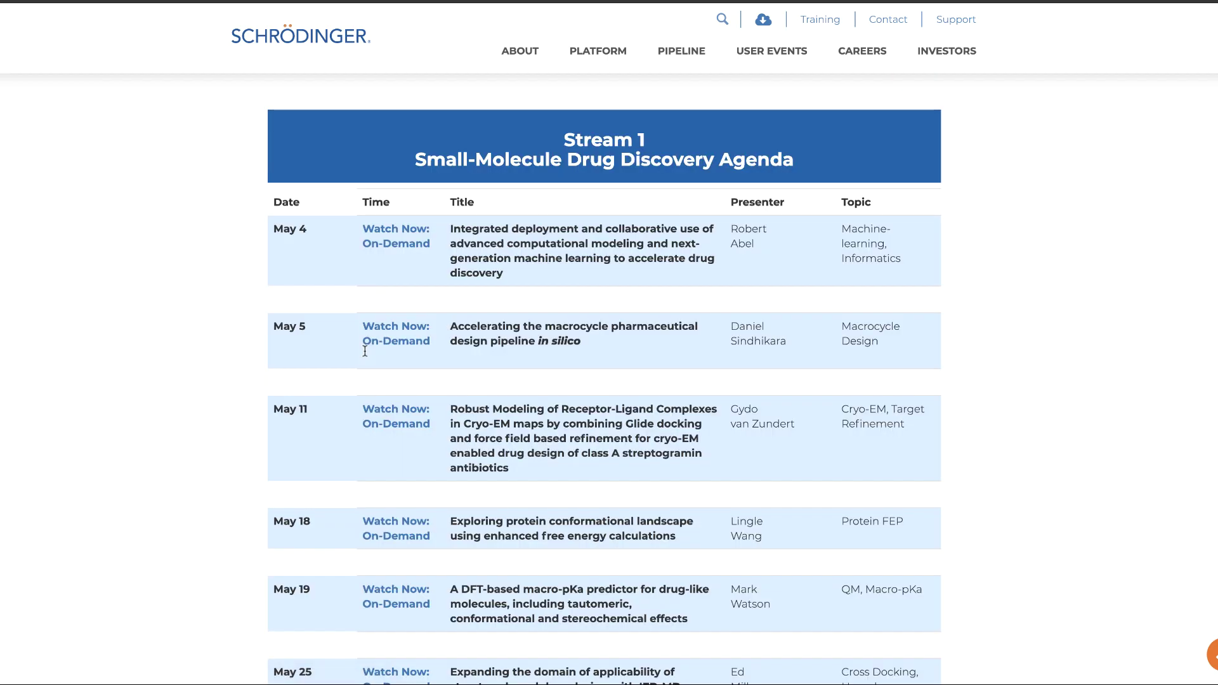